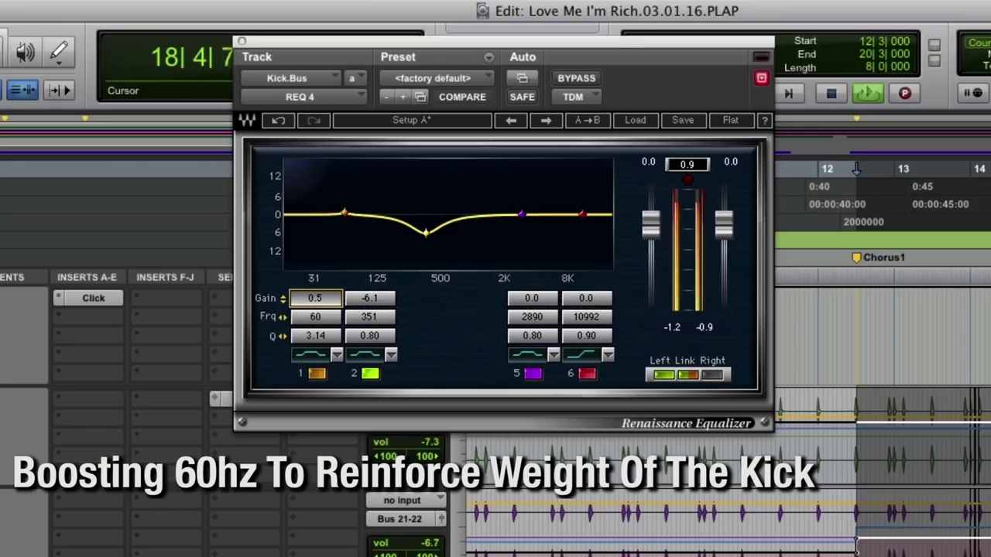
Step: Exaggerate the 60 Hz boost on band 1 of the Kick.Bus equalizer by raising its gain to 10.2
{"action": "key", "text": "Up"}
{"action": "key", "text": "Up"}
{"action": "key", "text": "Up"}
{"action": "key", "text": "Up"}
{"action": "key", "text": "Up"}
{"action": "key", "text": "Up"}
{"action": "key", "text": "Up"}
{"action": "key", "text": "Up"}
{"action": "key", "text": "Up"}
{"action": "key", "text": "Up"}
{"action": "key", "text": "Up"}
{"action": "key", "text": "Up"}
{"action": "key", "text": "Up"}
{"action": "key", "text": "Up"}
{"action": "key", "text": "Up"}
{"action": "key", "text": "Up"}
{"action": "key", "text": "Up"}
{"action": "key", "text": "Up"}
{"action": "key", "text": "Up"}
{"action": "key", "text": "Up"}
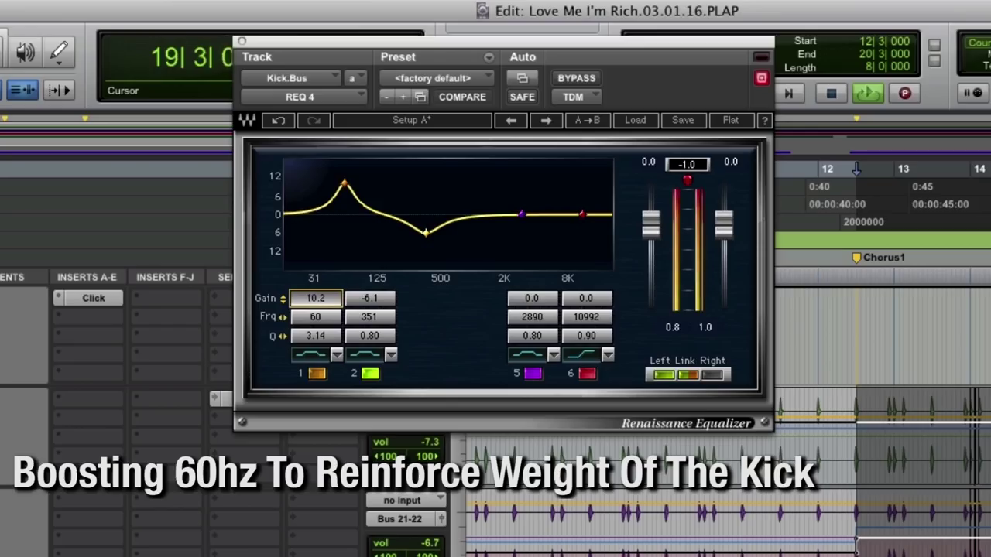
Step: Set the gain of the 60 Hz band on the Kick.Bus equalizer to 4.4
{"action": "key", "text": "Down"}
{"action": "key", "text": "Down"}
{"action": "key", "text": "Down"}
{"action": "key", "text": "Down"}
{"action": "key", "text": "Down"}
{"action": "key", "text": "Down"}
{"action": "key", "text": "Down"}
{"action": "key", "text": "Down"}
{"action": "key", "text": "Down"}
{"action": "key", "text": "Down"}
{"action": "key", "text": "Down"}
{"action": "key", "text": "Down"}
{"action": "key", "text": "Down"}
{"action": "key", "text": "Down"}
{"action": "key", "text": "Down"}
{"action": "key", "text": "Down"}
{"action": "key", "text": "Down"}
{"action": "key", "text": "Down"}
{"action": "key", "text": "Down"}
{"action": "key", "text": "Down"}
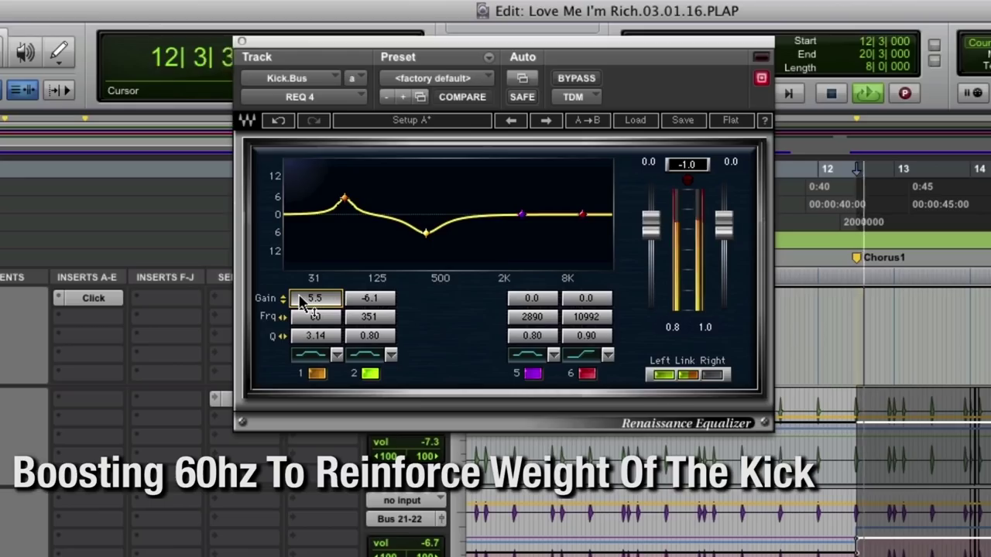
{"action": "key", "text": "Down"}
{"action": "key", "text": "Down"}
{"action": "key", "text": "Down"}
{"action": "key", "text": "Down"}
{"action": "key", "text": "Down"}
{"action": "key", "text": "Down"}
{"action": "key", "text": "Down"}
{"action": "key", "text": "Down"}
{"action": "key", "text": "Down"}
{"action": "key", "text": "Down"}
{"action": "key", "text": "Down"}
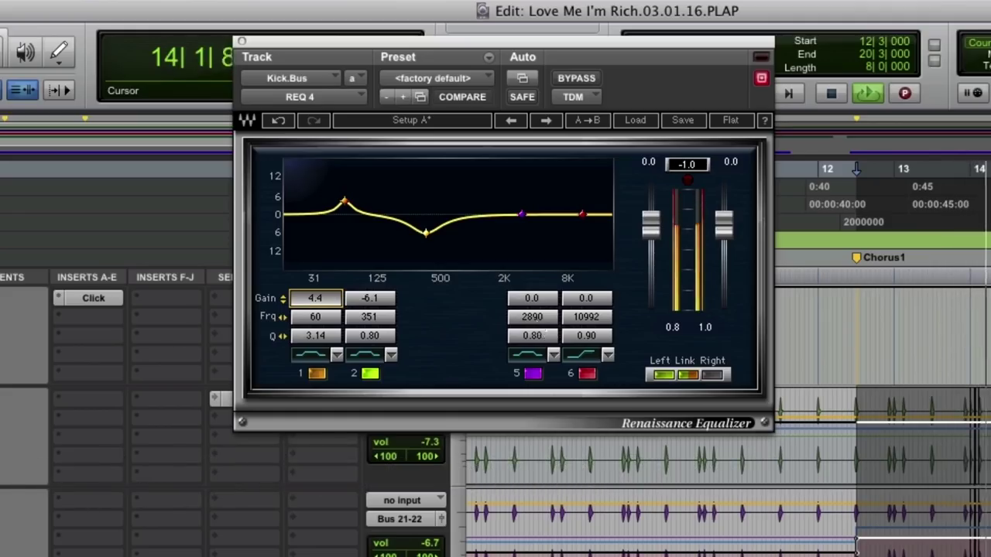
Step: Set equalizer band 5 to 110 Hz with a Q of 6.50 and cut its gain to -5.9
{"action": "left_click", "coordinate": [538, 323]}
{"action": "type", "text": "110"}
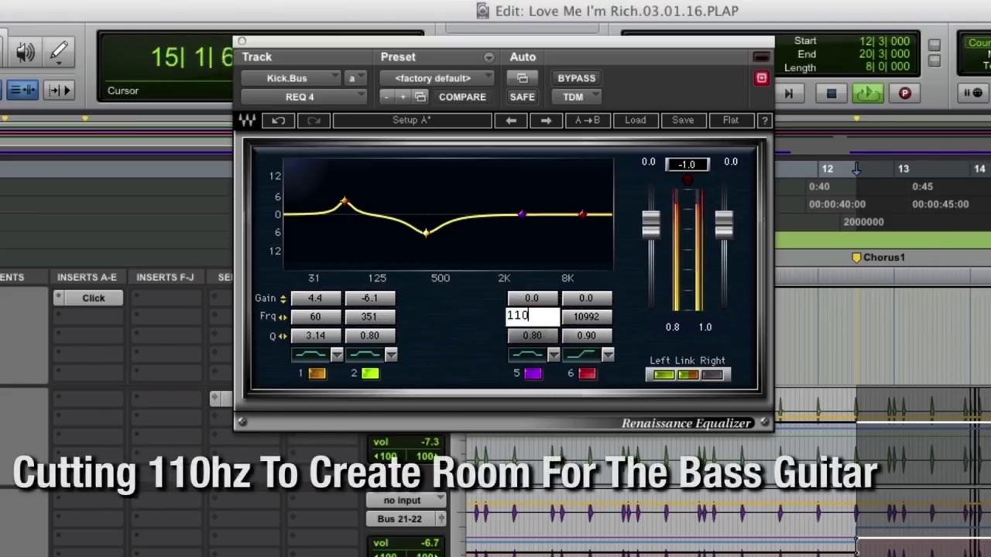
{"action": "key", "text": "Return"}
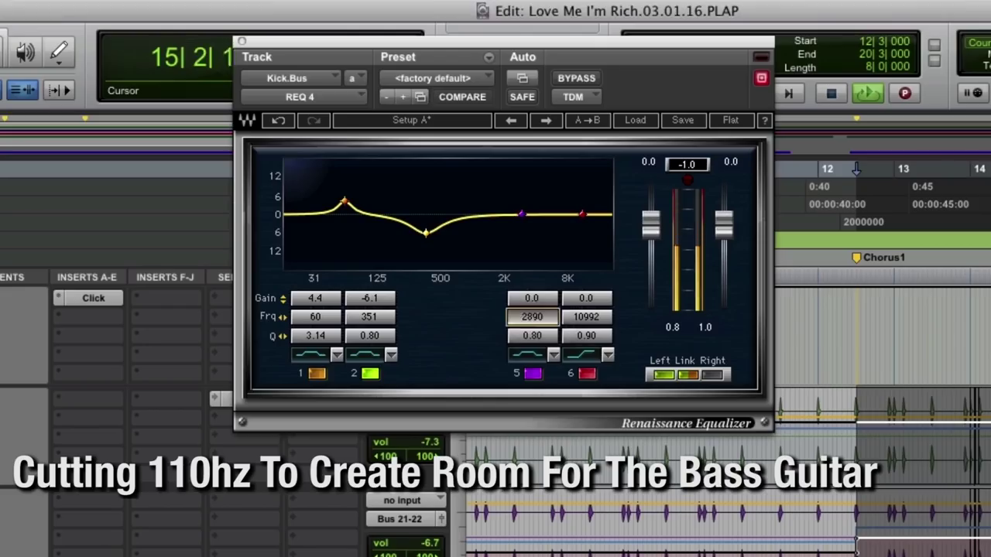
{"action": "left_click", "coordinate": [533, 337]}
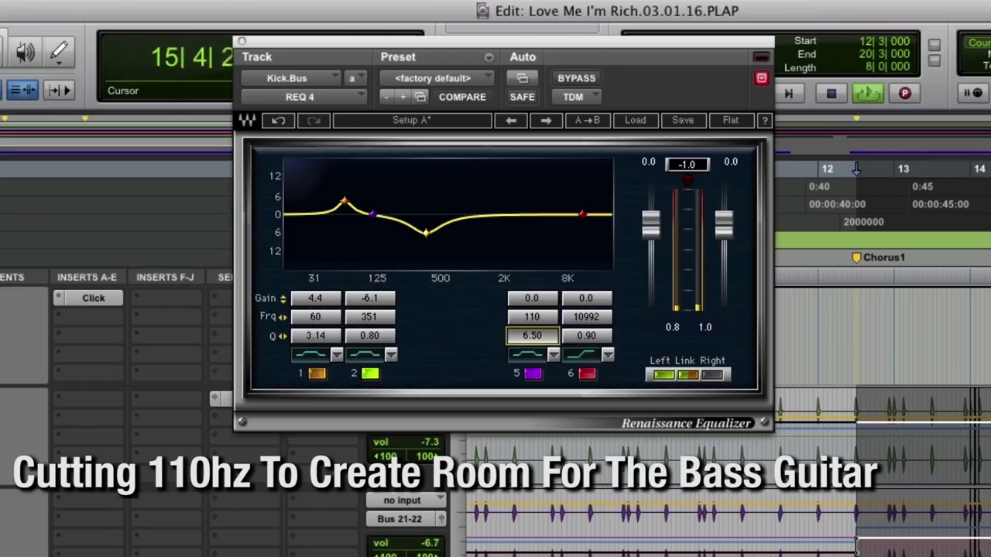
{"action": "left_click_drag", "start_coordinate": [541, 302], "coordinate": [541, 313]}
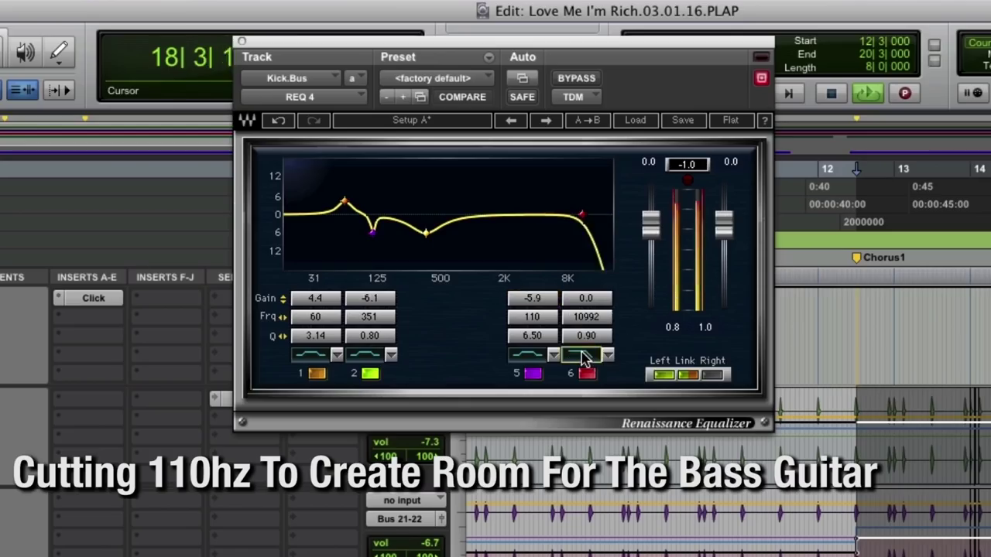
{"action": "left_click", "coordinate": [587, 317]}
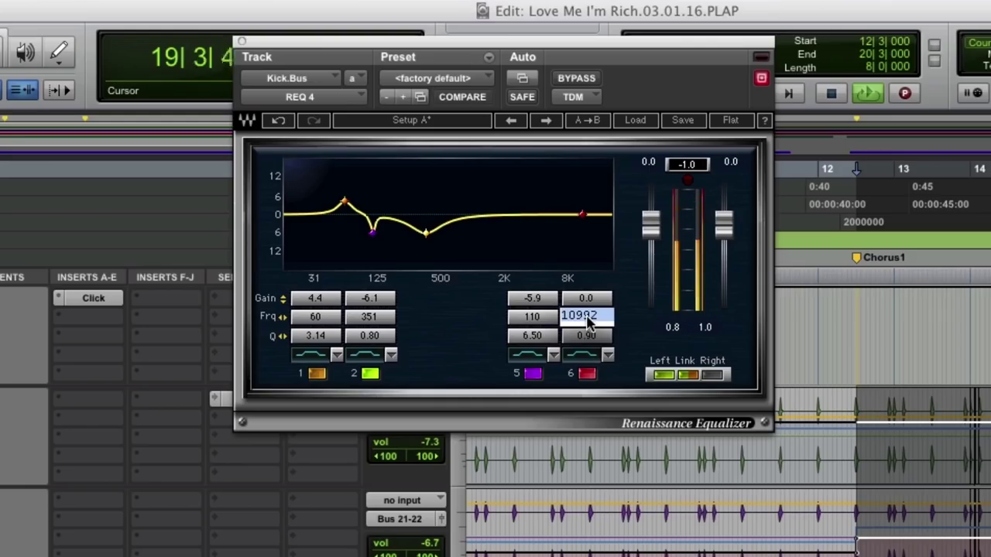
{"action": "type", "text": "700"}
{"action": "key", "text": "Return"}
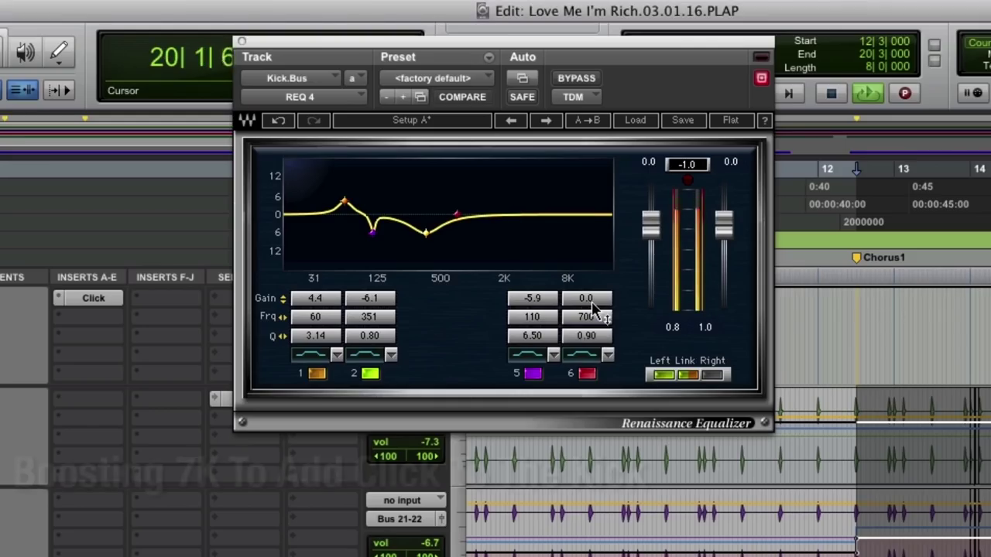
Step: Set equalizer band 6 to 7000 Hz and boost its gain to 2.4 to add click to the kick
{"action": "left_click", "coordinate": [590, 317]}
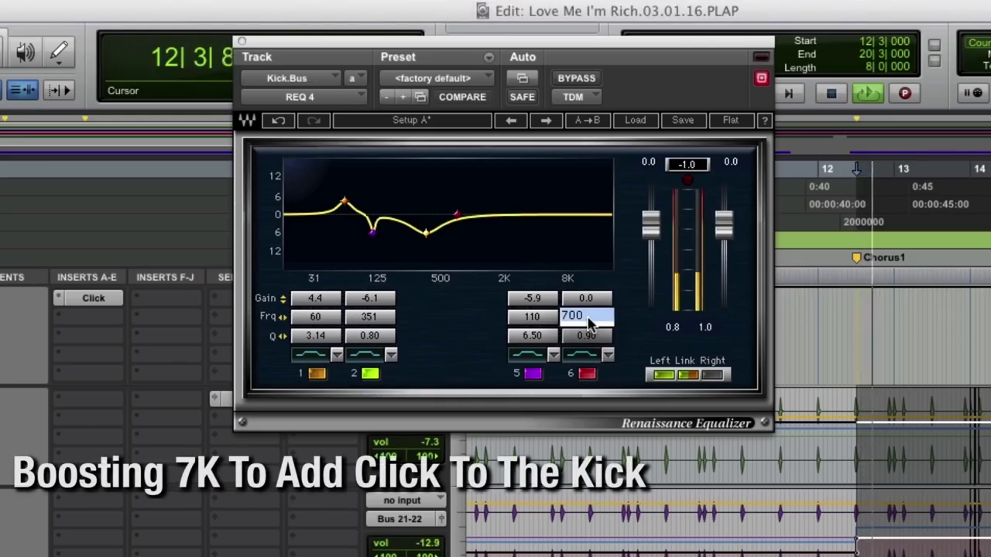
{"action": "type", "text": "7000"}
{"action": "key", "text": "Return"}
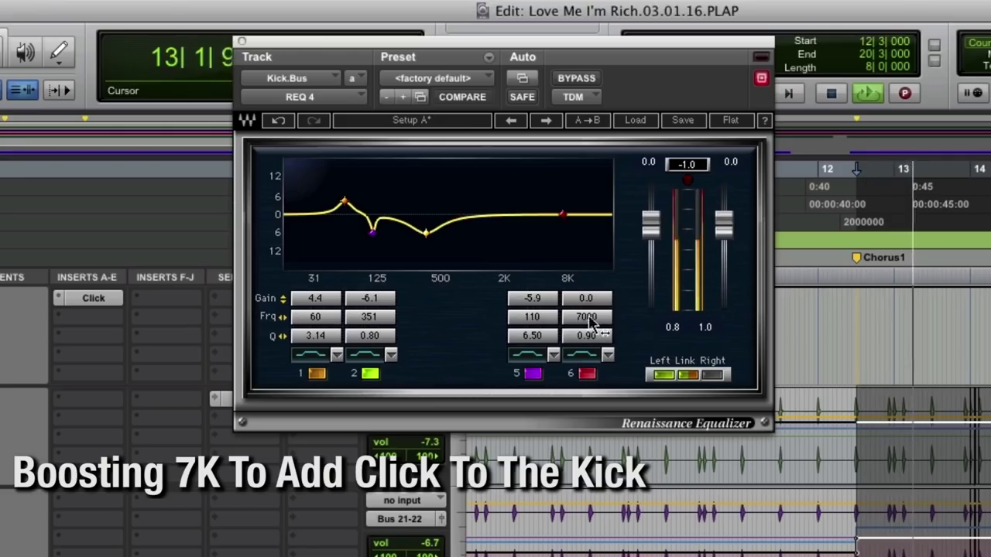
{"action": "left_click_drag", "start_coordinate": [588, 298], "coordinate": [589, 284]}
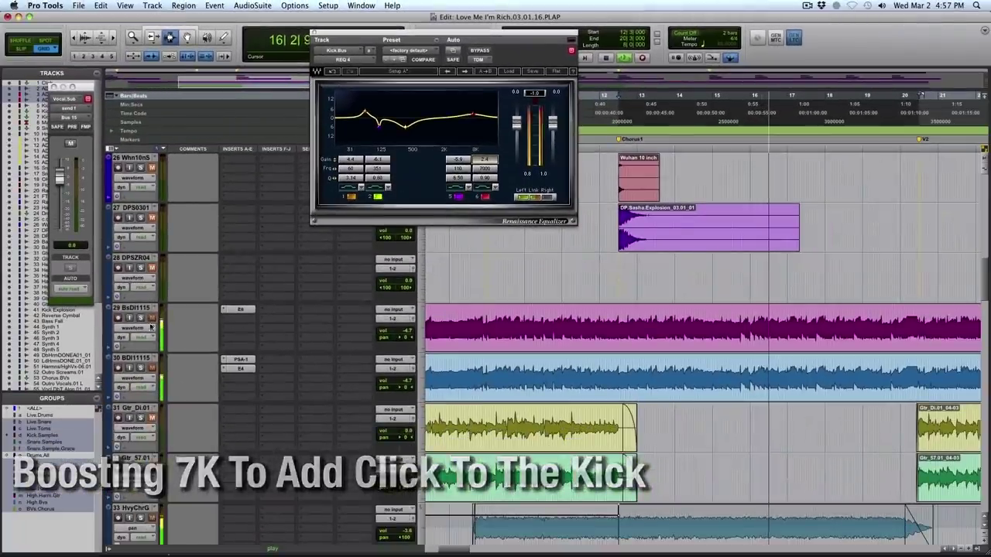
Step: Solo the two bass DI tracks along with the drums, return to the kick tracks and move the equalizer window aside
{"action": "left_click", "coordinate": [141, 318]}
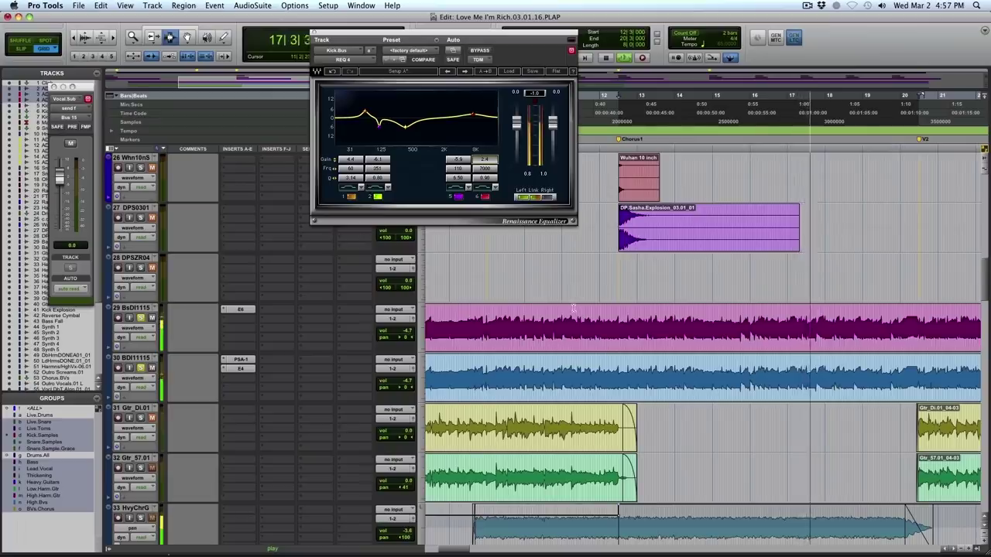
{"action": "scroll", "coordinate": [573, 307], "scroll_direction": "up", "scroll_amount": 10}
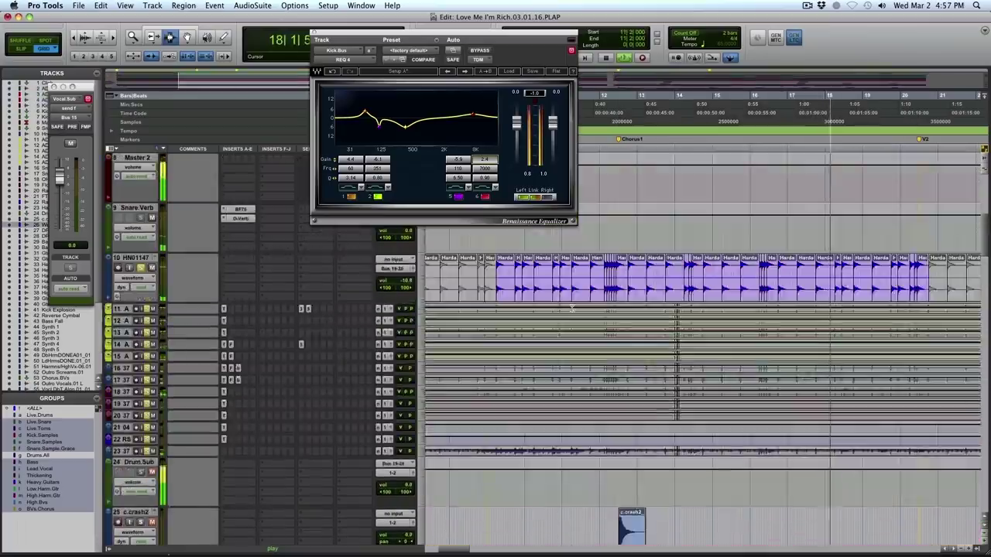
{"action": "scroll", "coordinate": [572, 308], "scroll_direction": "up", "scroll_amount": 5}
{"action": "scroll", "coordinate": [560, 308], "scroll_direction": "up", "scroll_amount": 2}
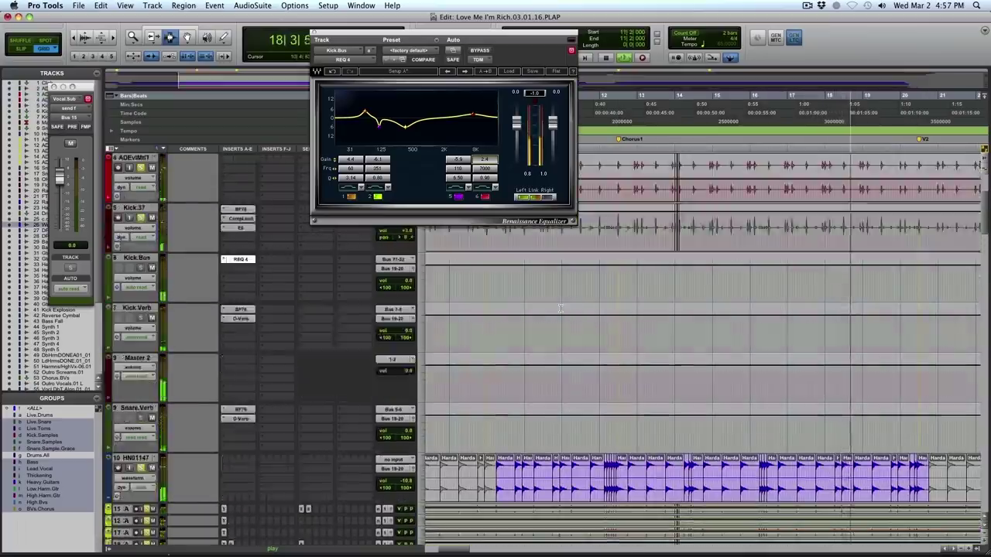
{"action": "scroll", "coordinate": [560, 308], "scroll_direction": "up", "scroll_amount": 3}
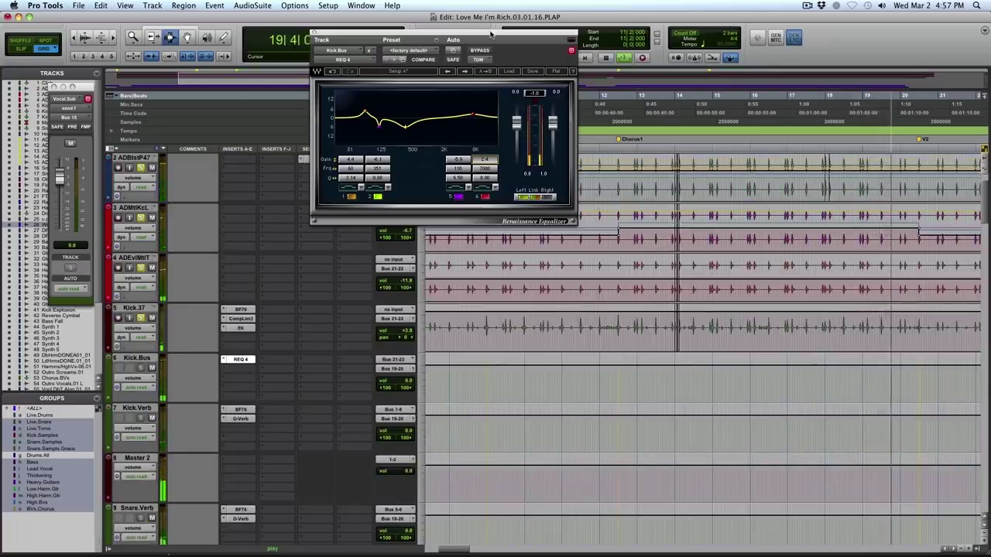
{"action": "left_click_drag", "start_coordinate": [490, 34], "coordinate": [634, 16]}
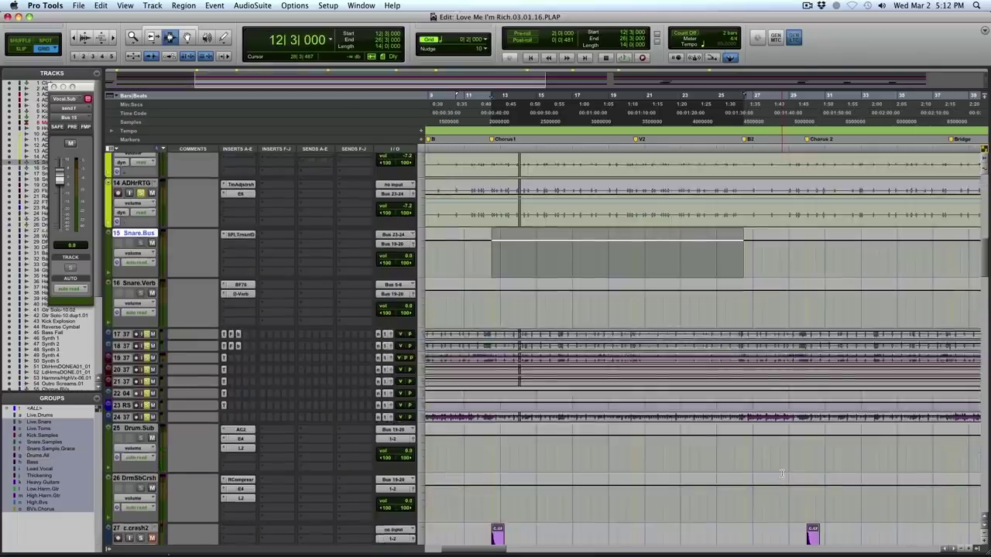
Step: Select the chorus from 12|3|000 to 20|3|000 on the timeline for playback
{"action": "scroll", "coordinate": [782, 474], "scroll_direction": "up", "scroll_amount": 3}
{"action": "scroll", "coordinate": [782, 474], "scroll_direction": "up", "scroll_amount": 10}
{"action": "left_click", "coordinate": [782, 474]}
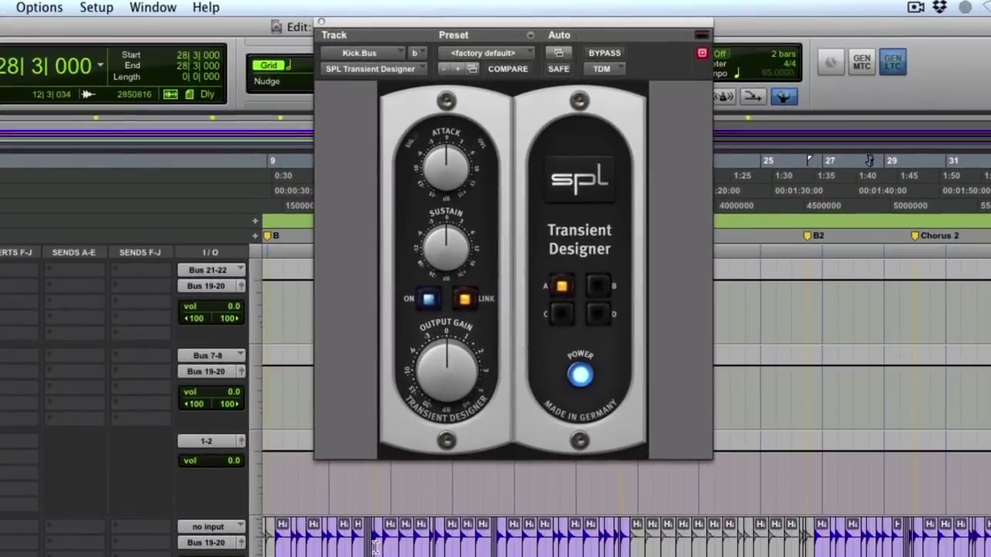
{"action": "left_click_drag", "start_coordinate": [382, 511], "coordinate": [625, 512]}
{"action": "left_click_drag", "start_coordinate": [621, 547], "coordinate": [617, 546]}
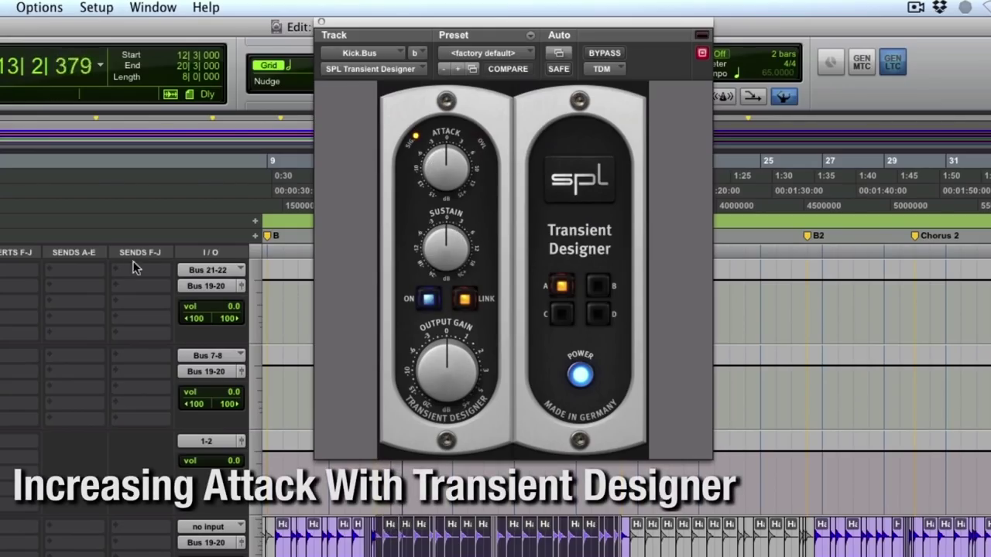
Step: Raise the attack and slightly lower the sustain and output gain on the Kick.Bus Transient Designer, comparing the result with bypass
{"action": "left_click", "coordinate": [452, 154]}
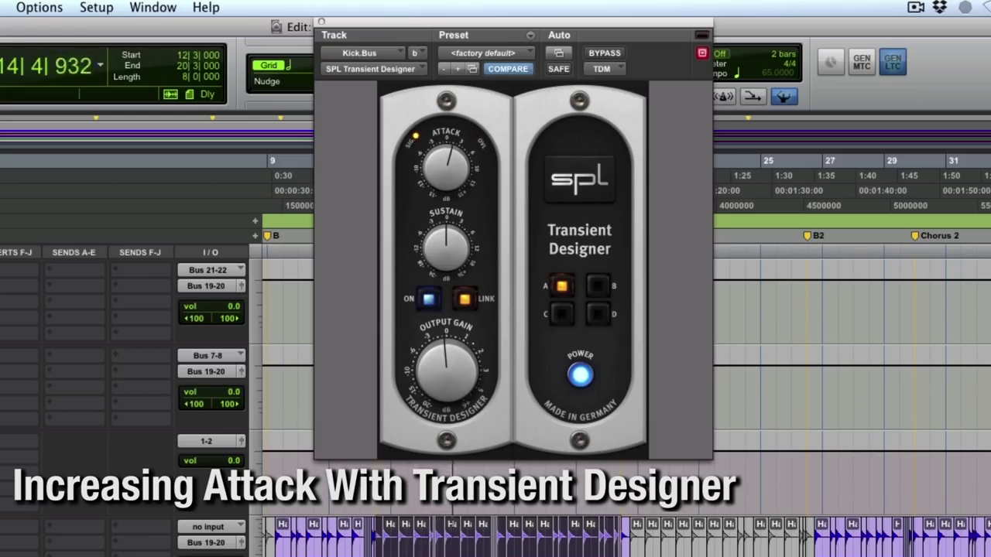
{"action": "key", "text": "space"}
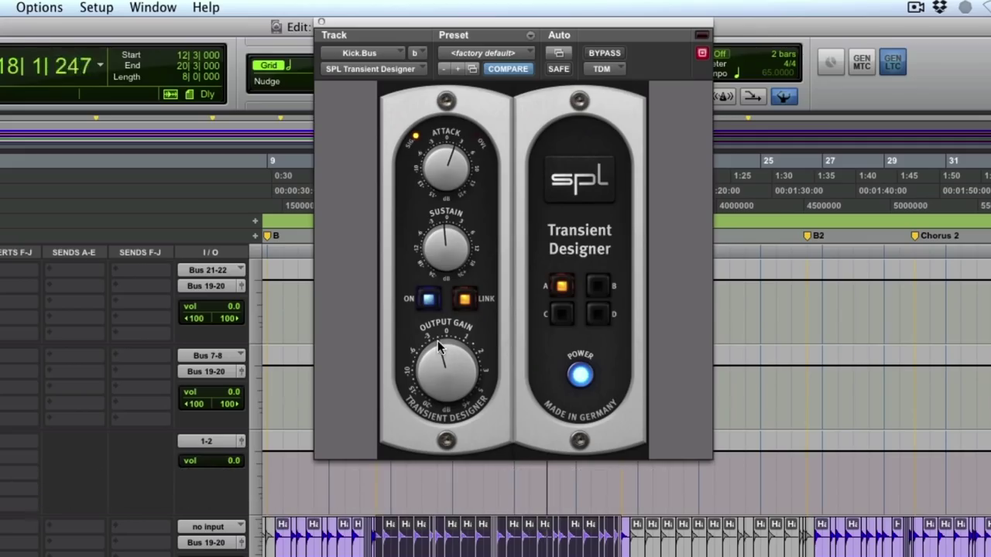
{"action": "left_click", "coordinate": [605, 53]}
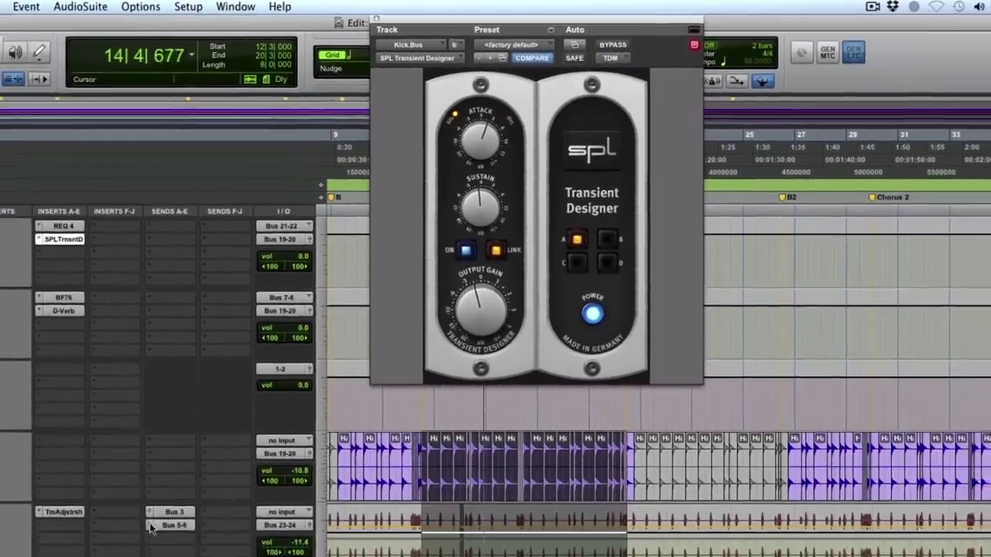
Step: Solo the bass DI tracks alongside the drums and close the Transient Designer window
{"action": "scroll", "coordinate": [217, 484], "scroll_direction": "down", "scroll_amount": 10}
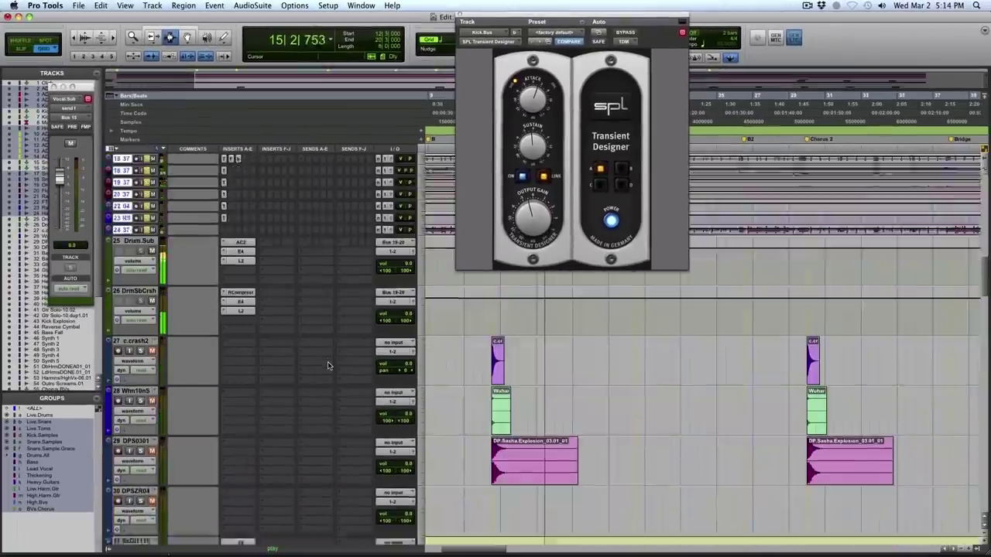
{"action": "scroll", "coordinate": [327, 365], "scroll_direction": "down", "scroll_amount": 1}
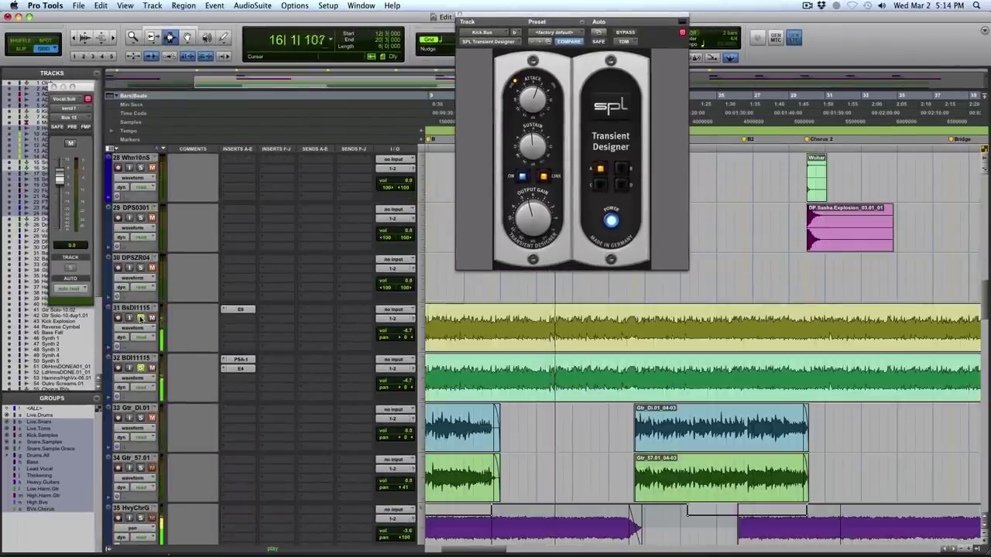
{"action": "left_click", "coordinate": [460, 15]}
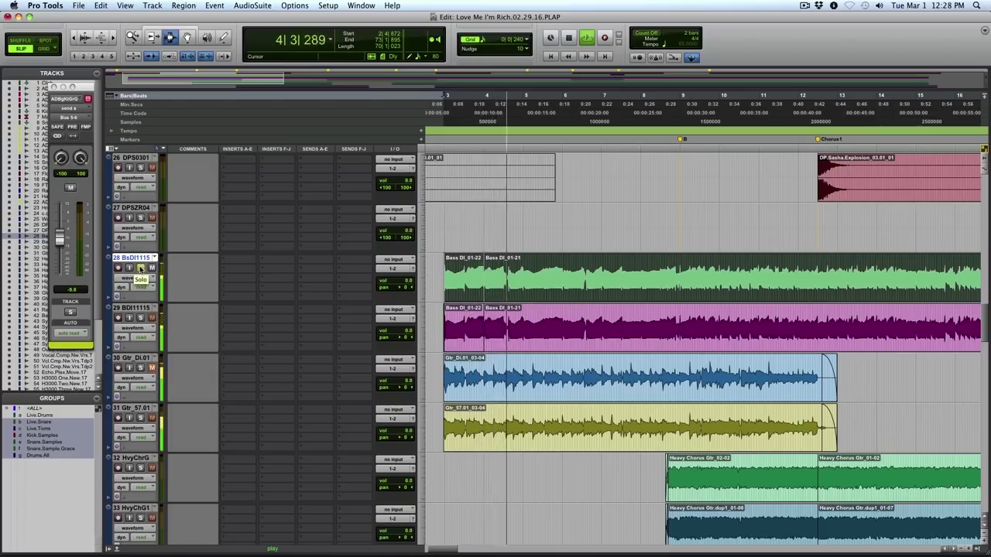
Step: Adjust the Pre-Amp and Drive of the SansAmp PSA-1 on the duplicated bass DI track to add saturation
{"action": "key", "text": "space"}
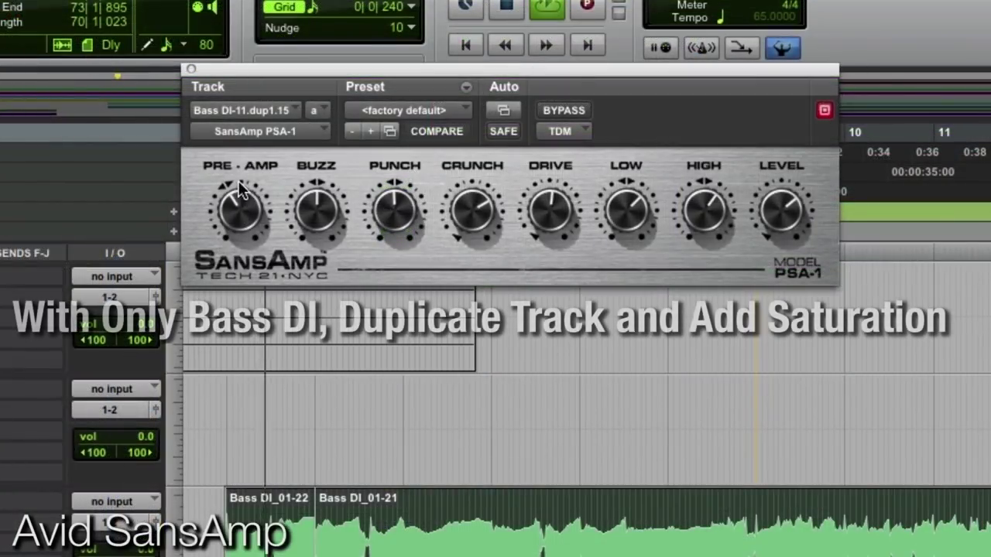
{"action": "left_click_drag", "start_coordinate": [237, 189], "coordinate": [239, 179]}
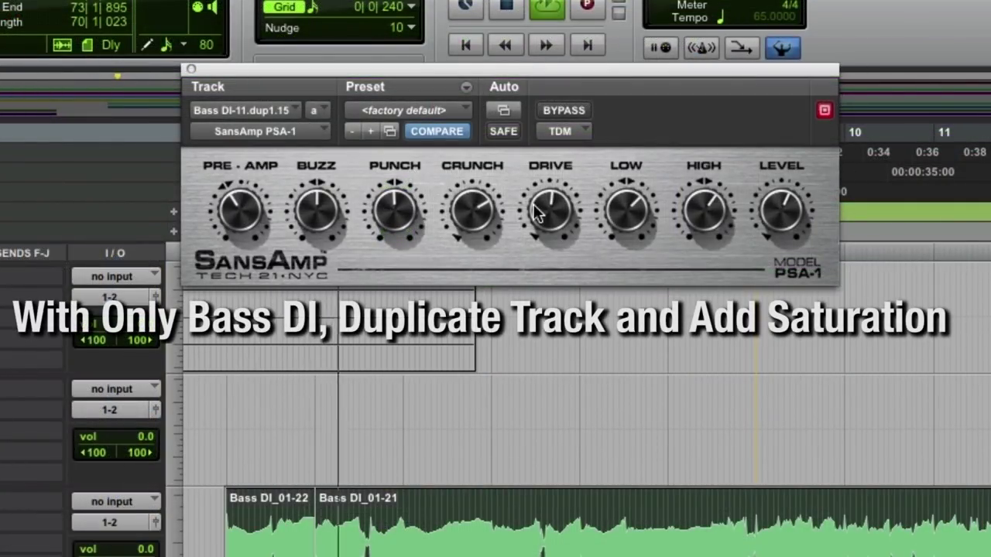
{"action": "left_click_drag", "start_coordinate": [555, 194], "coordinate": [560, 175]}
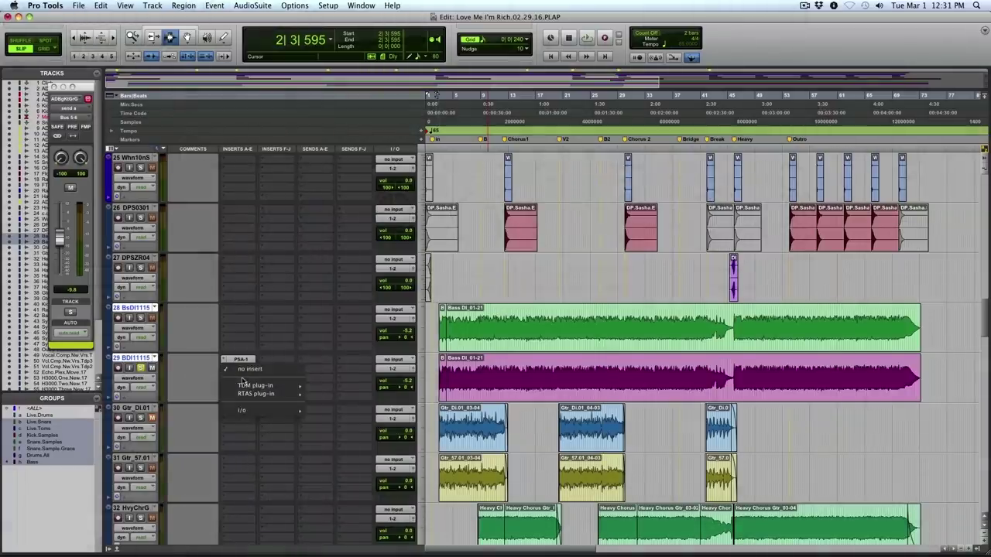
Step: Insert FilterBank E4 after the PSA-1 on the duplicated bass track and enable its 12 dB/oct high-pass filter at 217.4 Hz
{"action": "mouse_move", "coordinate": [255, 385]}
{"action": "left_click", "coordinate": [325, 402]}
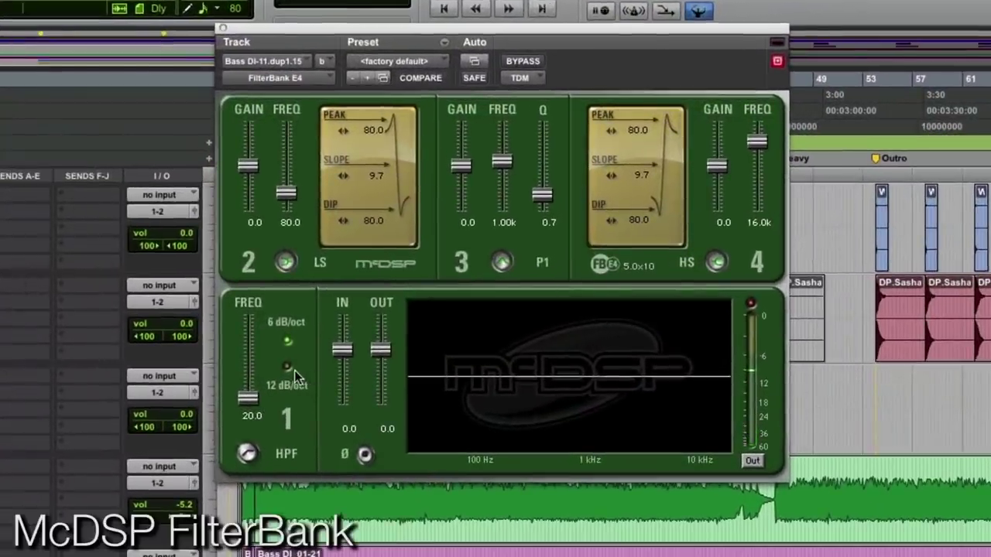
{"action": "left_click", "coordinate": [287, 368]}
{"action": "left_click_drag", "start_coordinate": [246, 398], "coordinate": [256, 370]}
{"action": "left_click", "coordinate": [247, 453]}
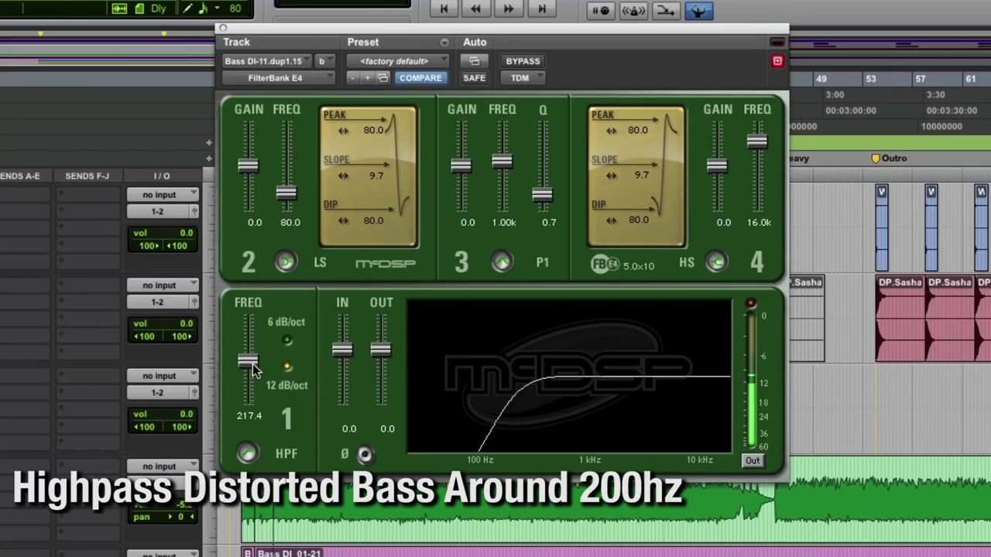
Step: Compare the distorted bass with the high-pass filter bypassed and active, and close the FilterBank E4 window
{"action": "left_click", "coordinate": [524, 61]}
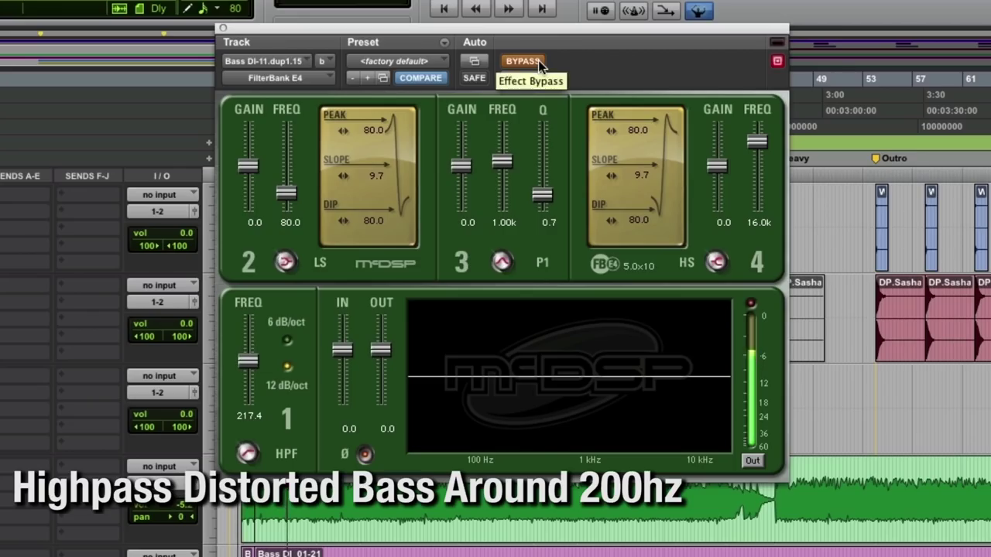
{"action": "left_click", "coordinate": [538, 62]}
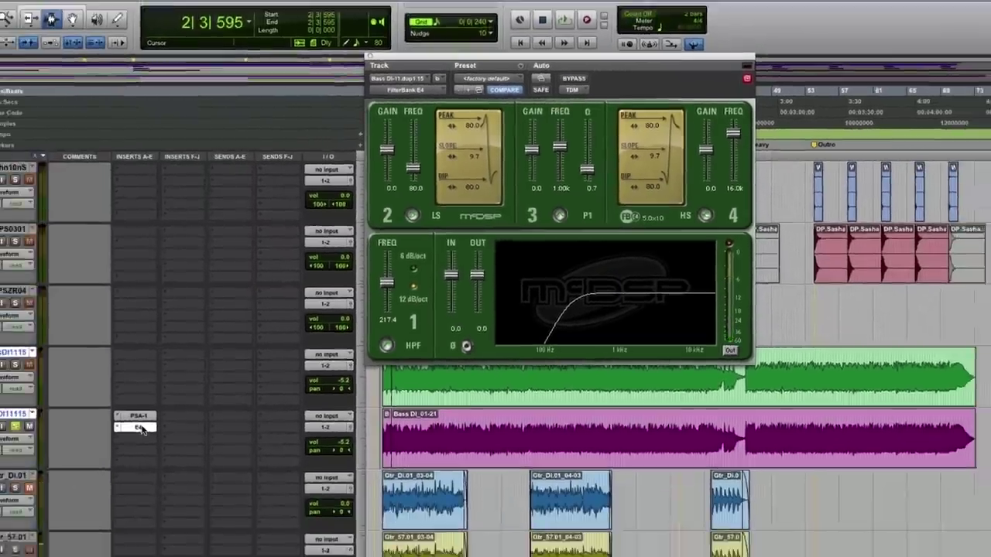
{"action": "left_click", "coordinate": [229, 377]}
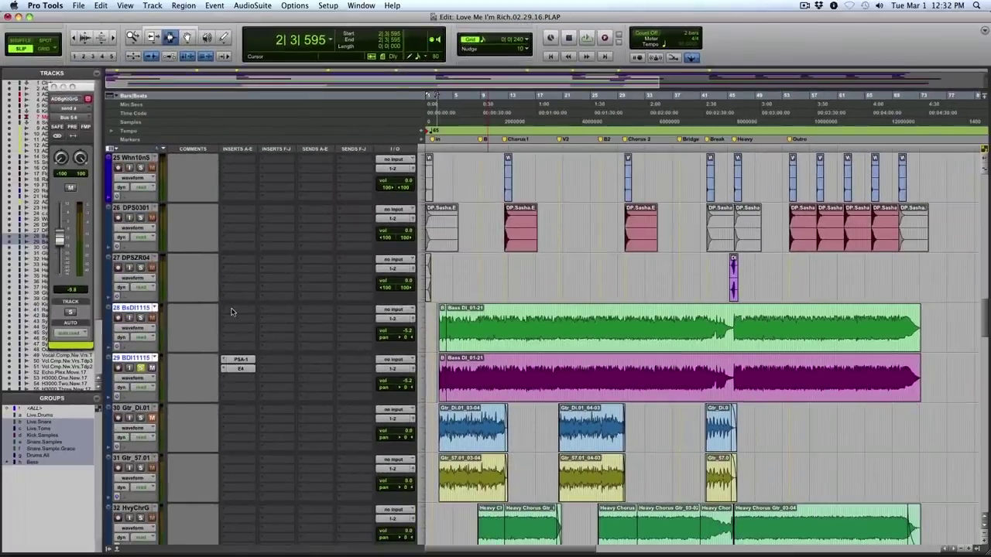
Step: Insert FilterBank E6 (mono) in the first insert slot of the original bass DI track
{"action": "left_click", "coordinate": [231, 312]}
{"action": "mouse_move", "coordinate": [261, 326]}
{"action": "mouse_move", "coordinate": [333, 326]}
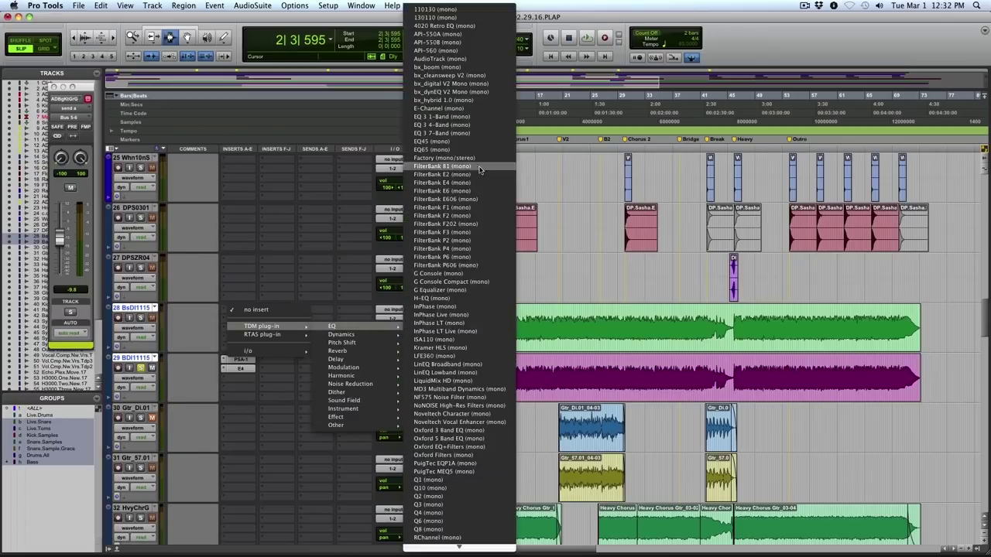
{"action": "left_click", "coordinate": [482, 199]}
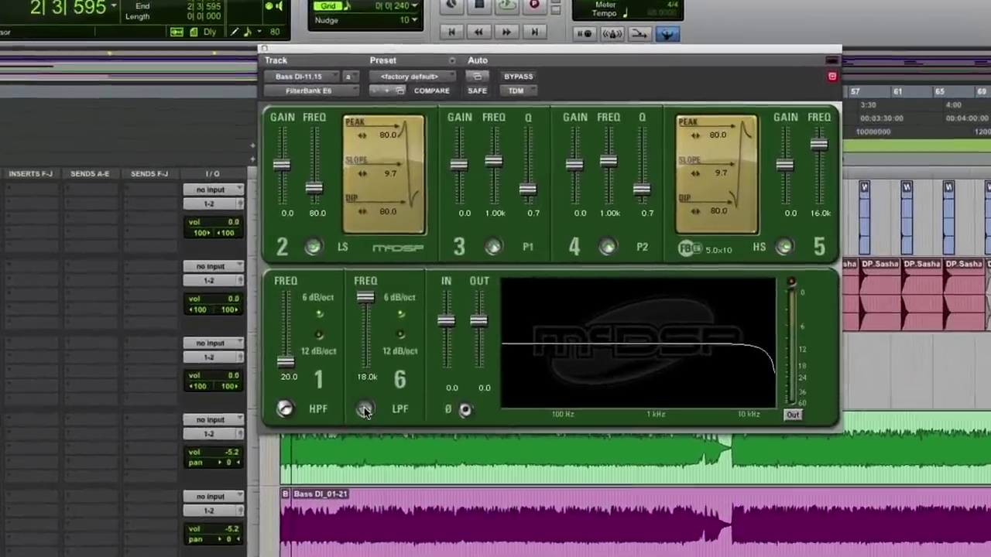
Step: Low-pass the original bass DI track at 239.9 Hz with the FilterBank E6 and close its window
{"action": "left_click", "coordinate": [364, 409]}
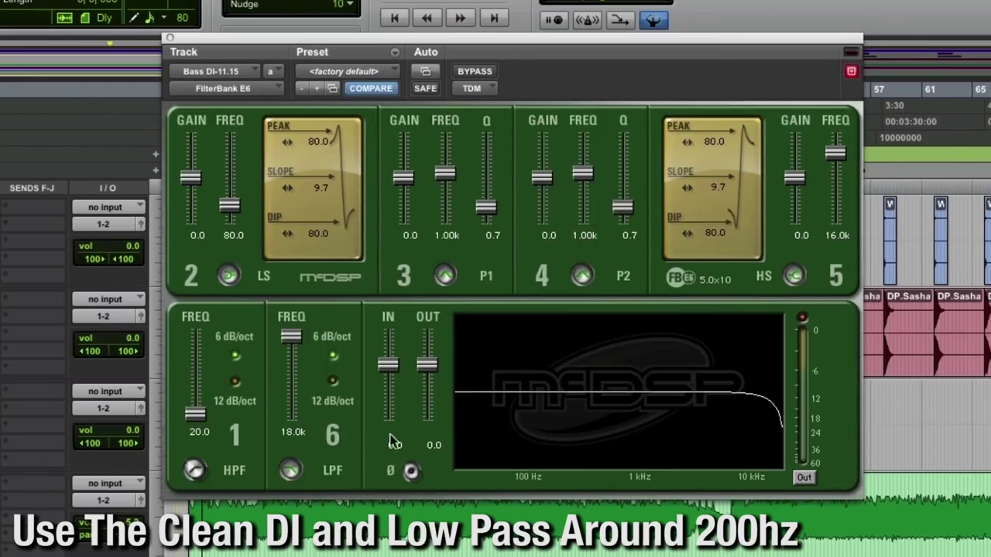
{"action": "left_click_drag", "start_coordinate": [282, 327], "coordinate": [299, 391]}
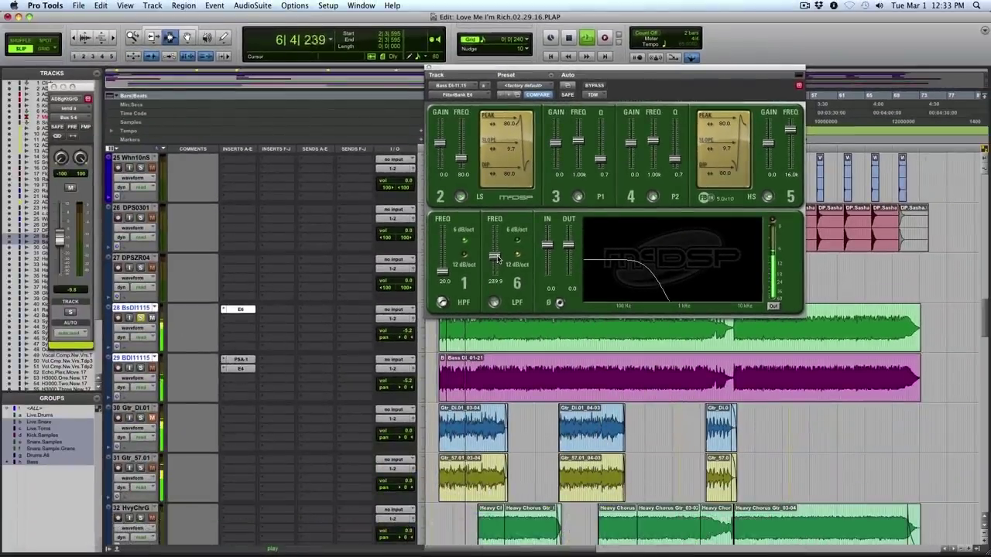
{"action": "left_click", "coordinate": [593, 86]}
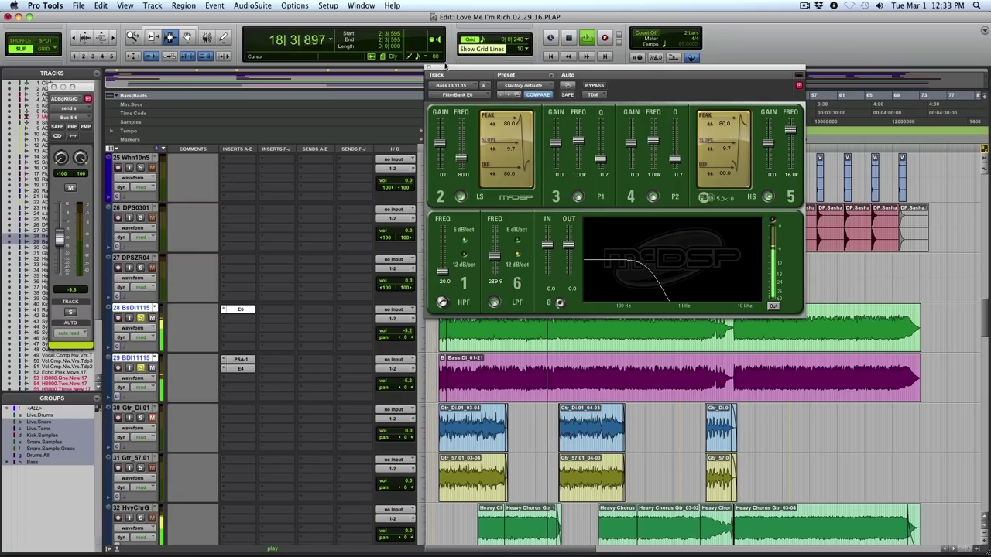
{"action": "left_click", "coordinate": [428, 68]}
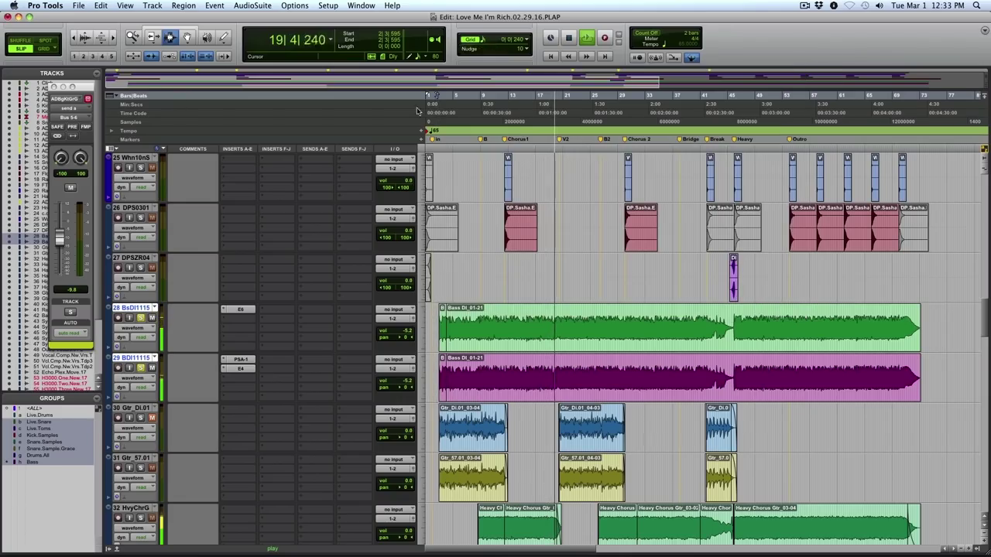
{"action": "scroll", "coordinate": [197, 203], "scroll_direction": "down", "scroll_amount": 5}
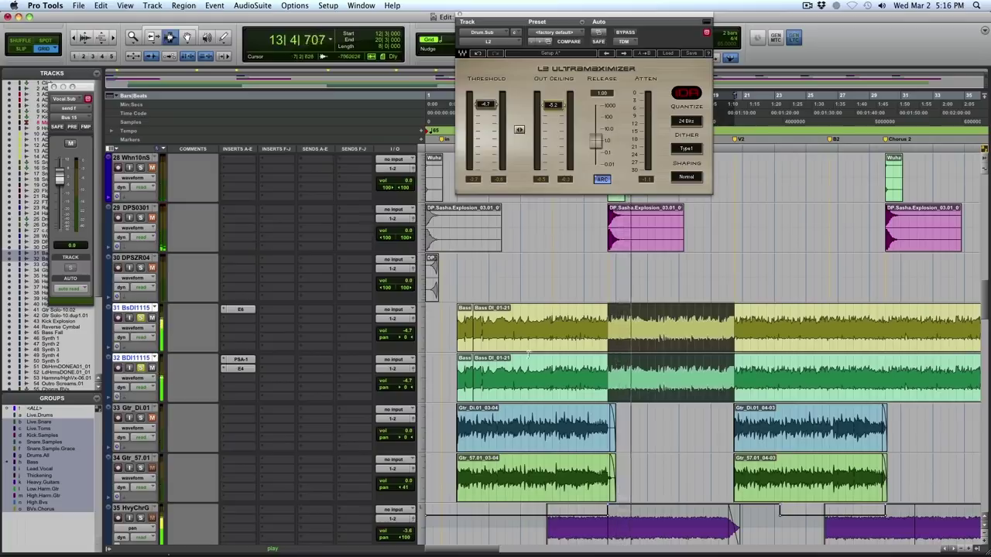
Step: Stop playback and insert the REQ 2 equalizer in the first insert slot of the Bass.Sub track
{"action": "key", "text": "space"}
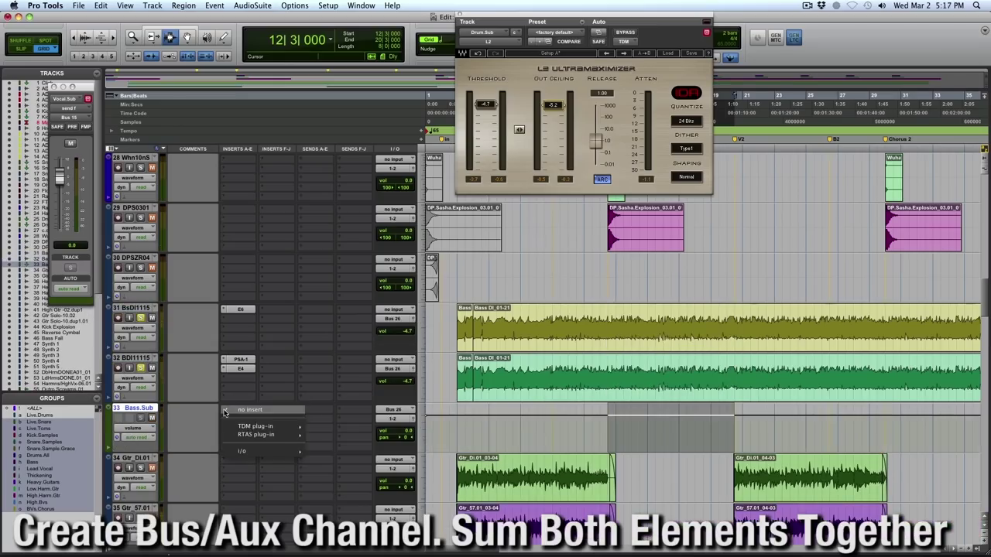
{"action": "mouse_move", "coordinate": [260, 427]}
{"action": "mouse_move", "coordinate": [334, 429]}
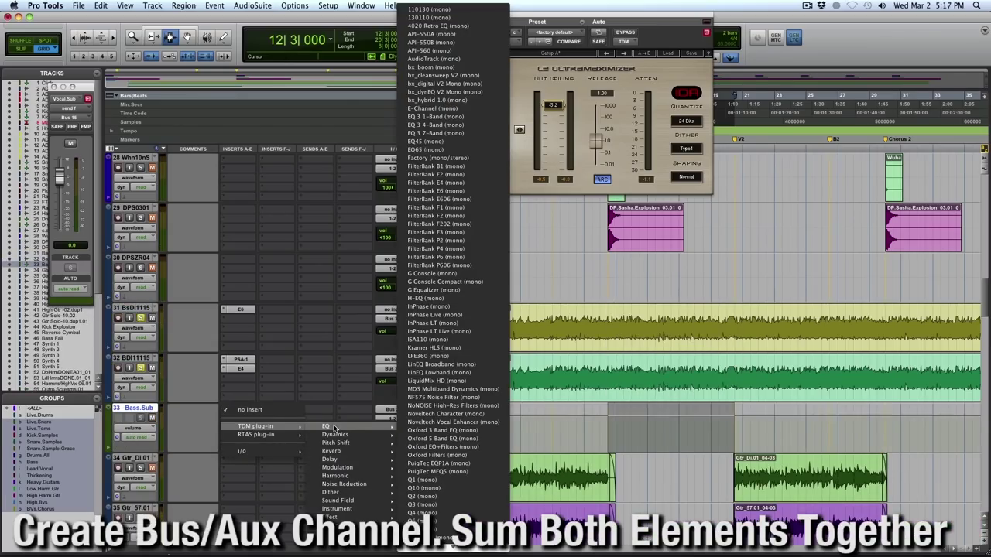
{"action": "left_click", "coordinate": [455, 483]}
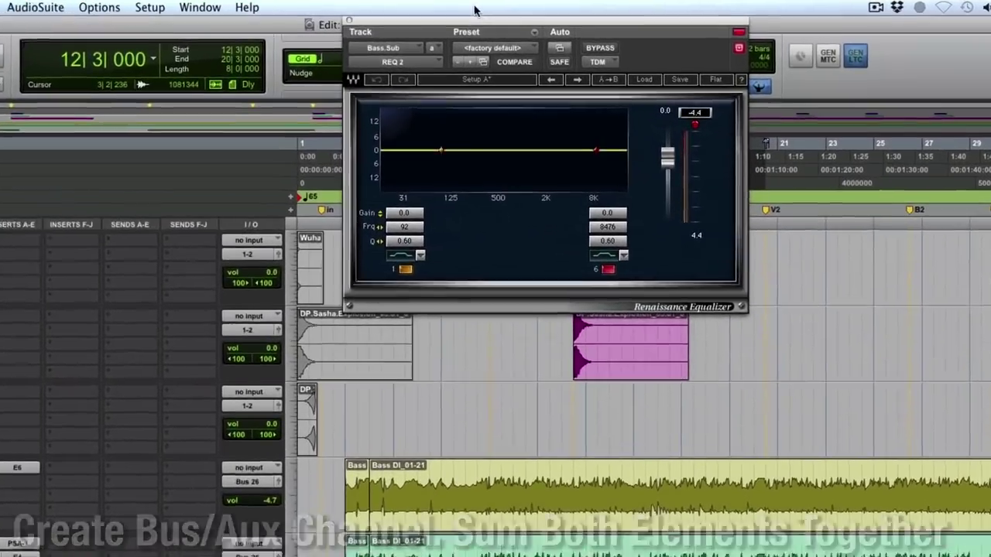
Step: Change band 1 of the REQ 2 on Bass.Sub to a high-pass filter and set its frequency to 60 Hz
{"action": "left_click", "coordinate": [401, 255]}
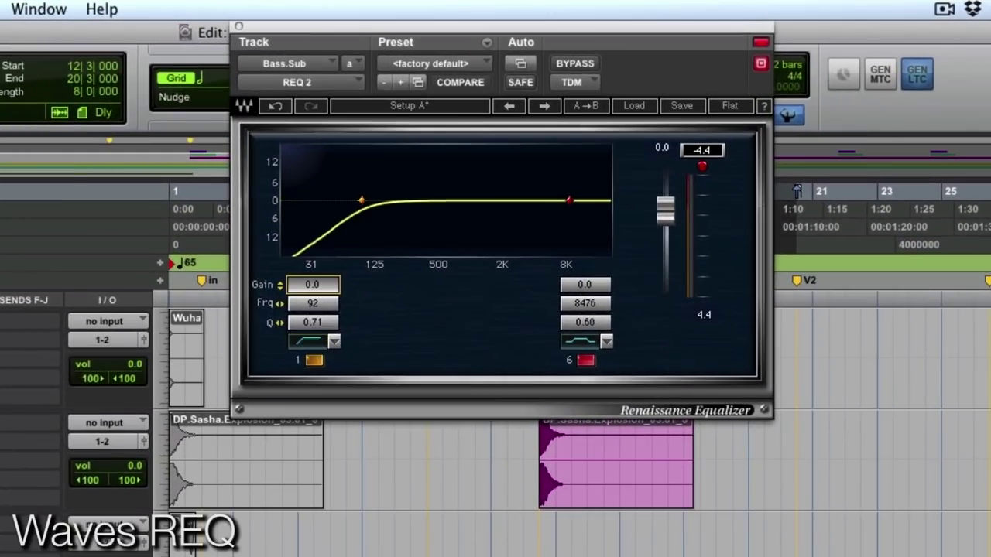
{"action": "left_click", "coordinate": [314, 305]}
{"action": "type", "text": "60"}
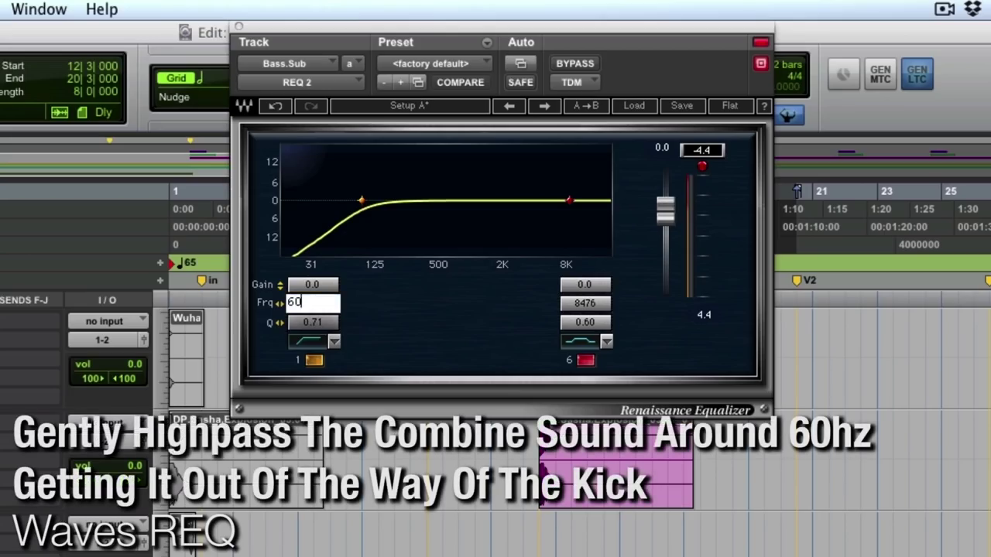
{"action": "key", "text": "Return"}
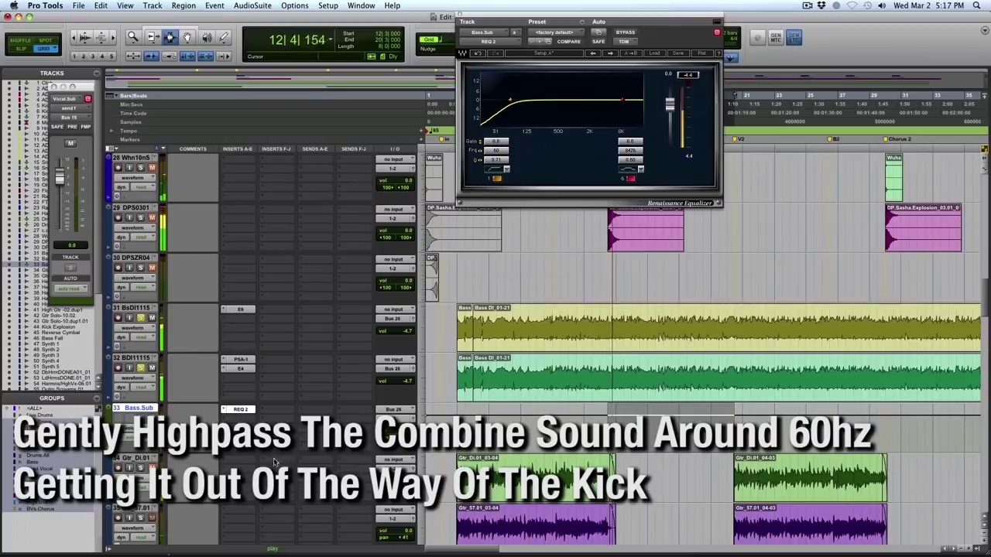
Step: Insert the MC2000 MC2 (mono) multiband compressor after the REQ 2 on the Bass.Sub track
{"action": "left_click", "coordinate": [236, 418]}
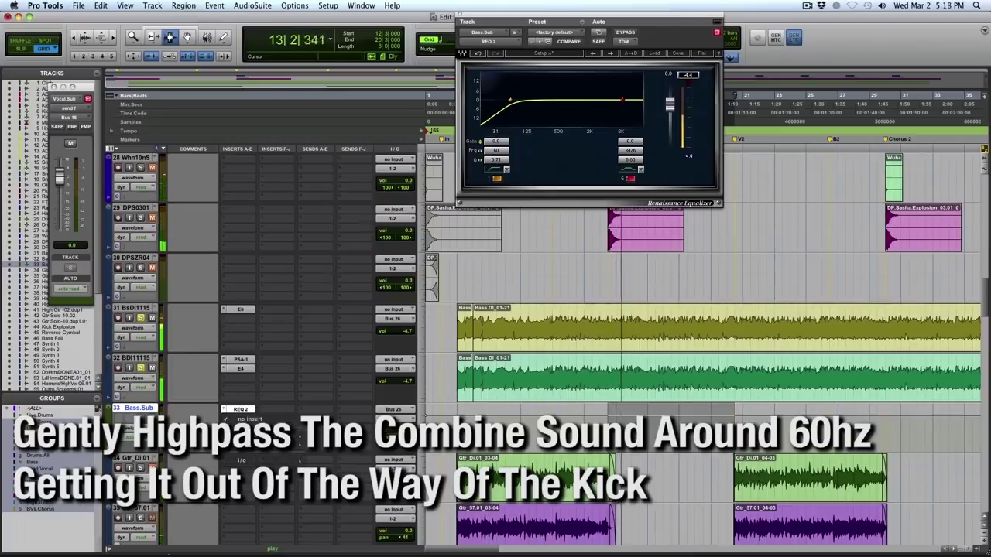
{"action": "mouse_move", "coordinate": [363, 442]}
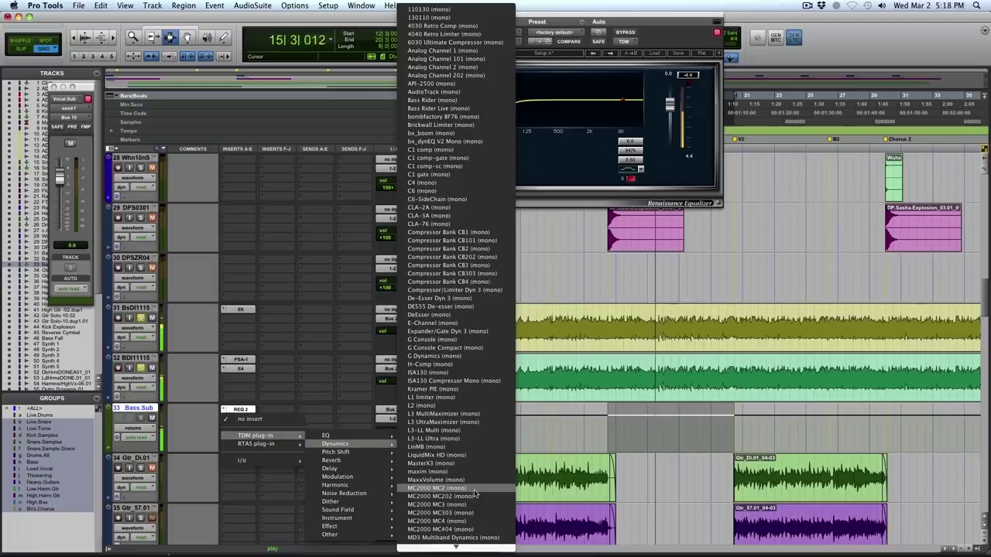
{"action": "left_click", "coordinate": [519, 171]}
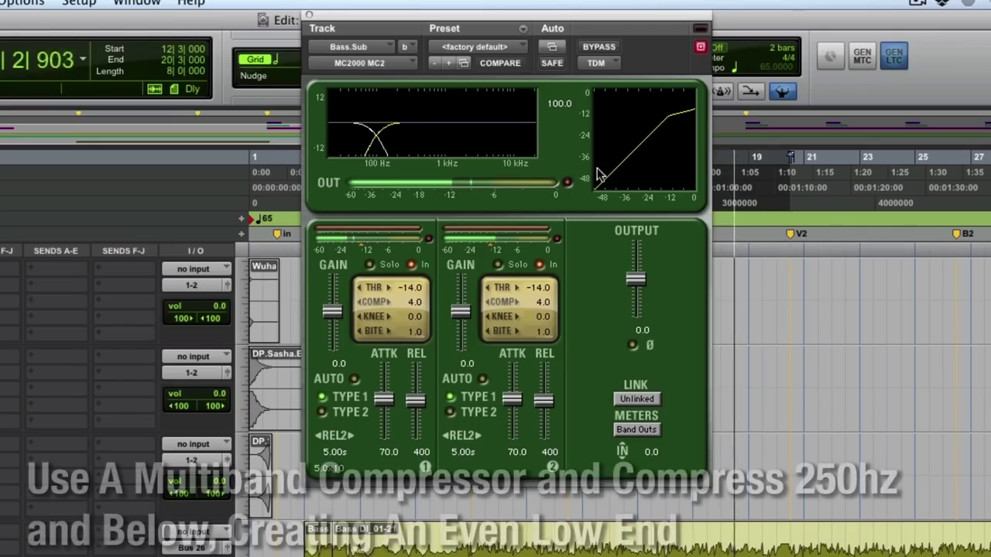
Step: Solo the low band of the MC2000, and set the crossover to 238 Hz and the low band's threshold to -24.6
{"action": "left_click", "coordinate": [371, 264]}
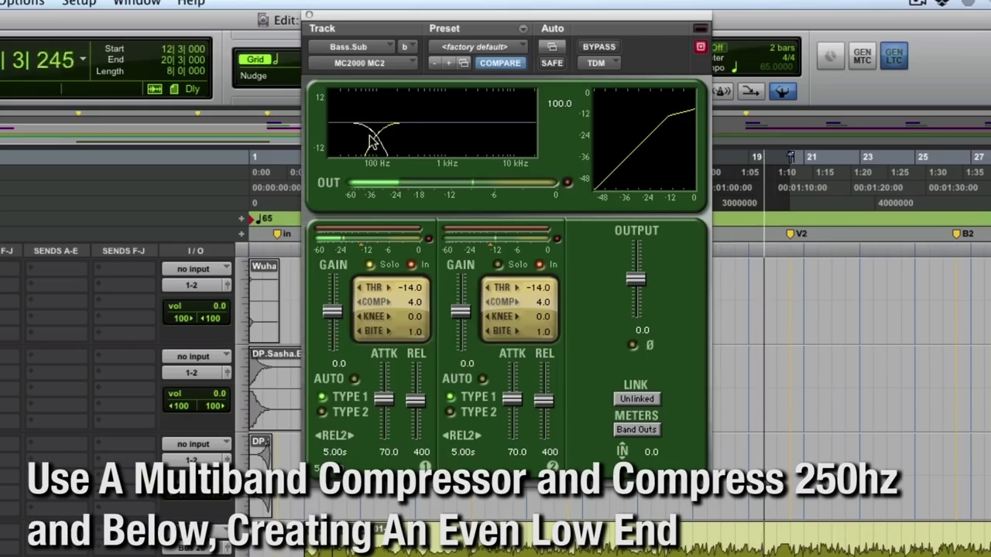
{"action": "left_click_drag", "start_coordinate": [377, 140], "coordinate": [401, 145]}
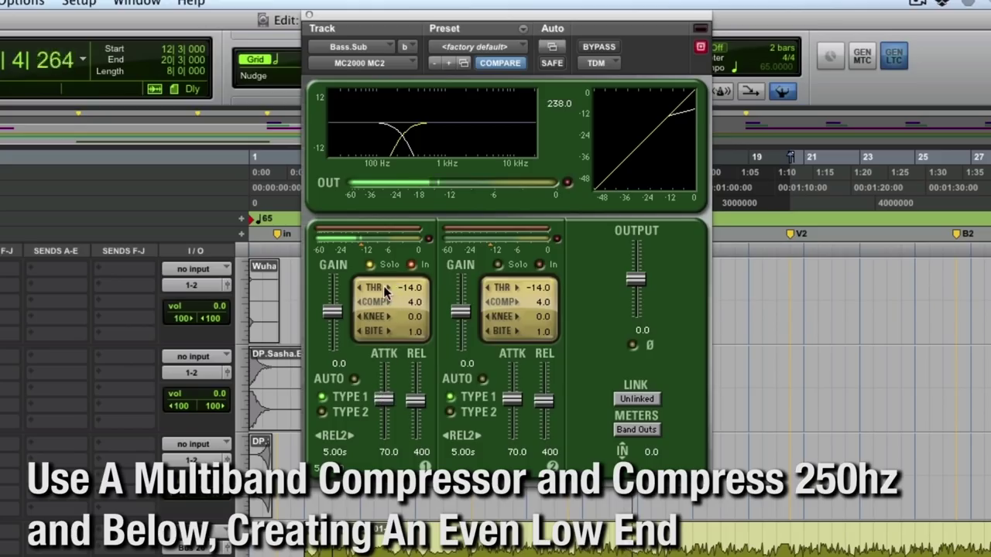
{"action": "left_click_drag", "start_coordinate": [385, 289], "coordinate": [360, 290]}
Step: Set the low band's attack to 5.0 and release to 154, then unsolo it and raise its gain to 8.2
{"action": "left_click_drag", "start_coordinate": [425, 410], "coordinate": [410, 443]}
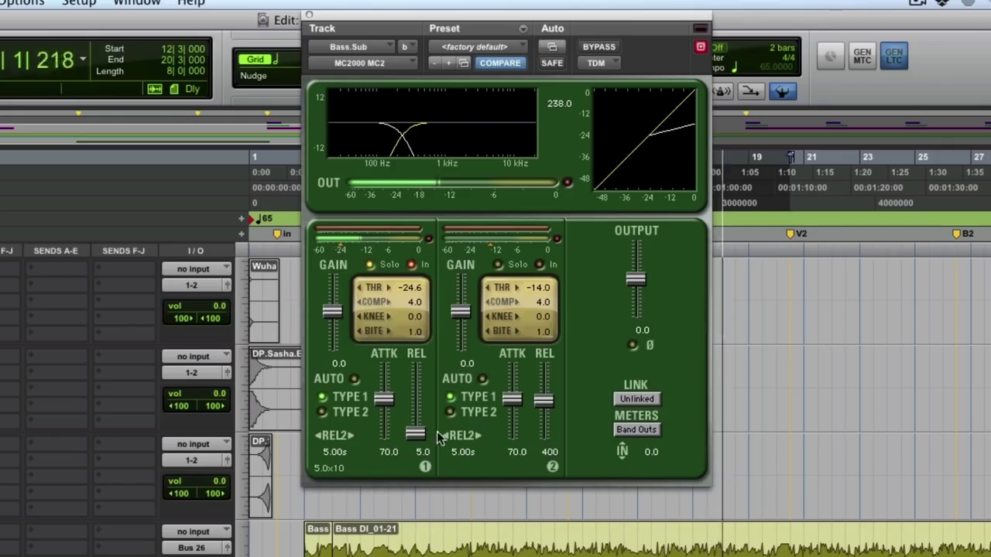
{"action": "left_click_drag", "start_coordinate": [420, 439], "coordinate": [393, 431]}
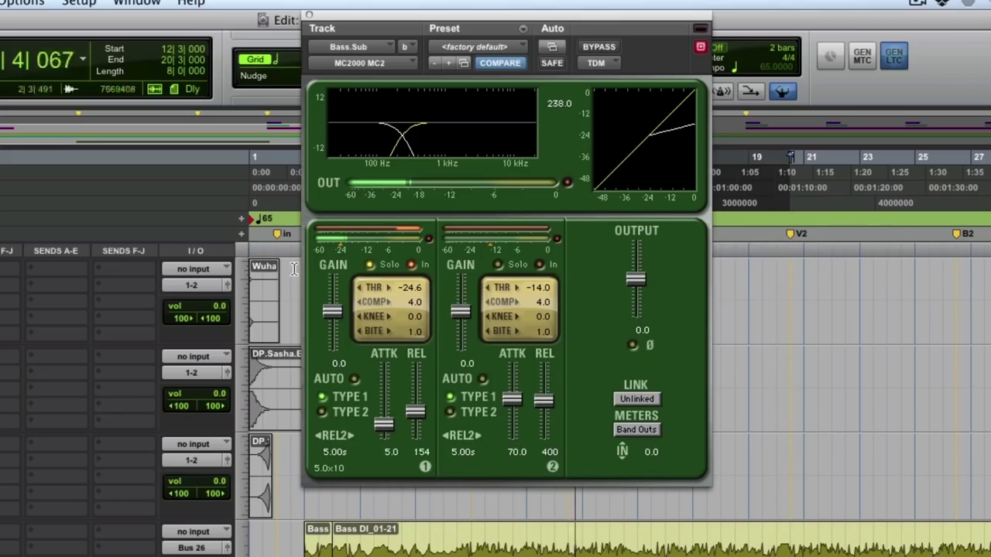
{"action": "left_click_drag", "start_coordinate": [333, 325], "coordinate": [334, 313]}
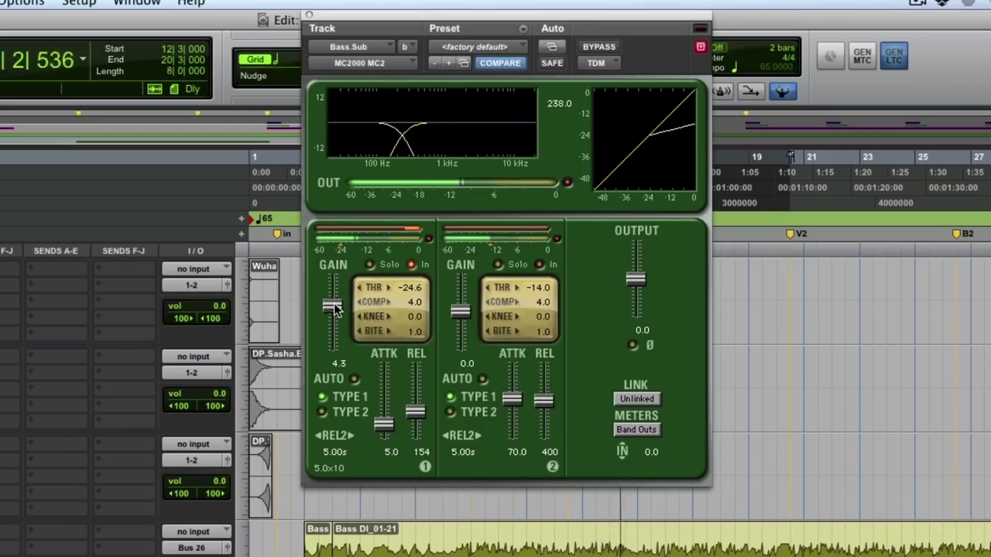
{"action": "left_click_drag", "start_coordinate": [334, 308], "coordinate": [335, 303]}
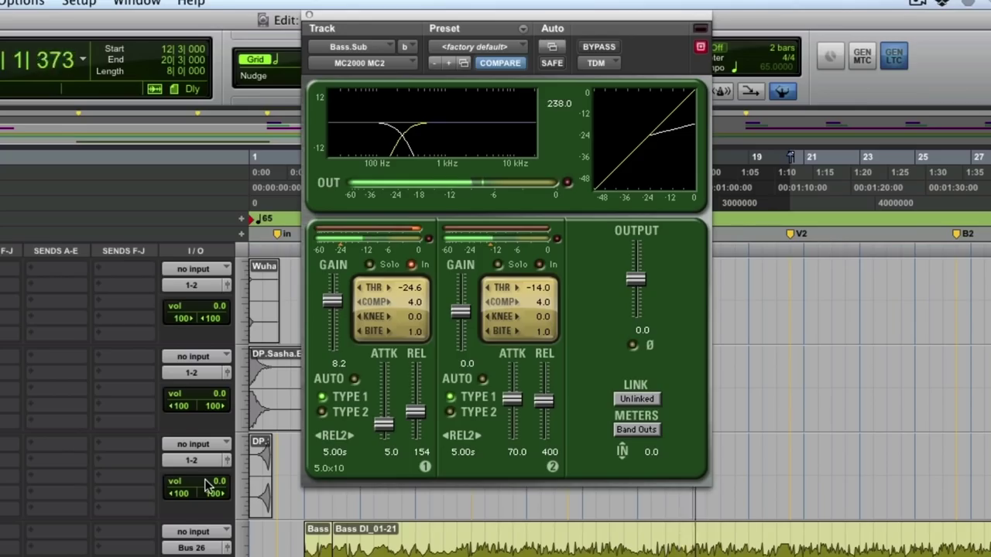
{"action": "scroll", "coordinate": [208, 486], "scroll_direction": "down", "scroll_amount": 10}
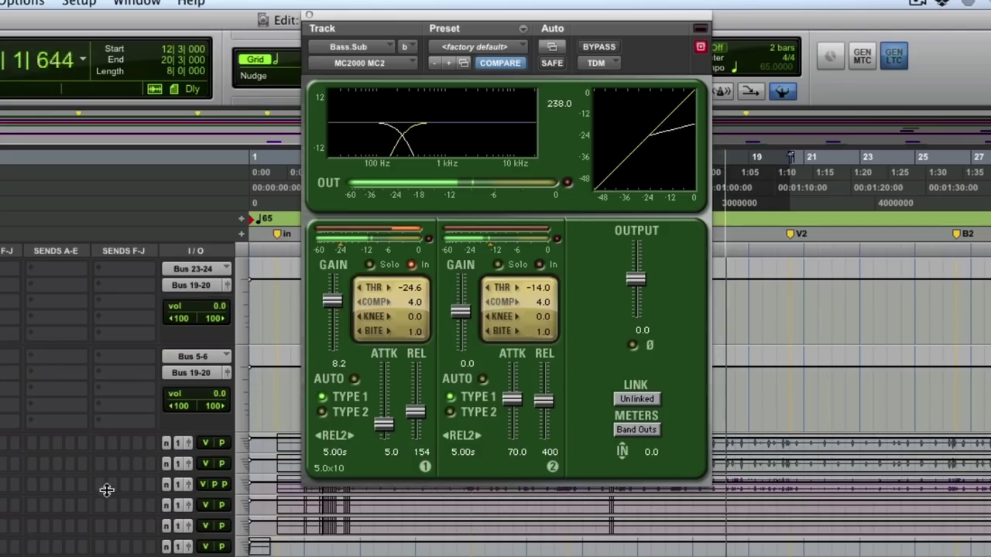
{"action": "scroll", "coordinate": [107, 490], "scroll_direction": "down", "scroll_amount": 8}
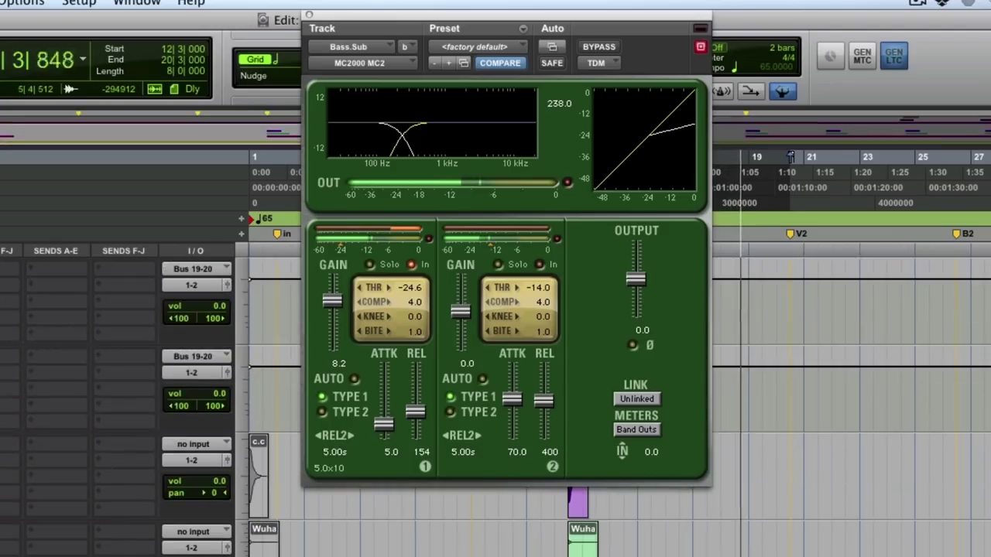
{"action": "scroll", "coordinate": [107, 489], "scroll_direction": "up", "scroll_amount": 5}
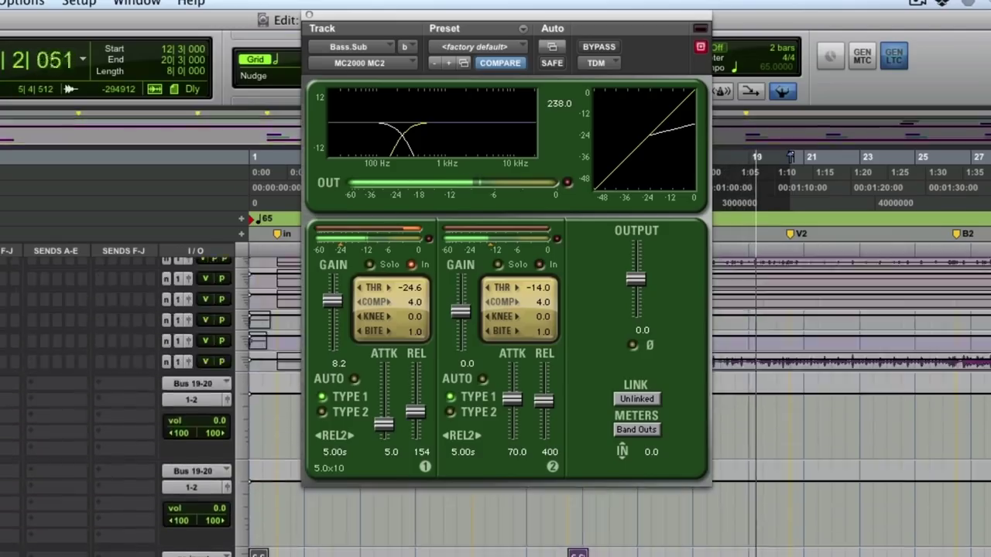
{"action": "scroll", "coordinate": [107, 489], "scroll_direction": "down", "scroll_amount": 8}
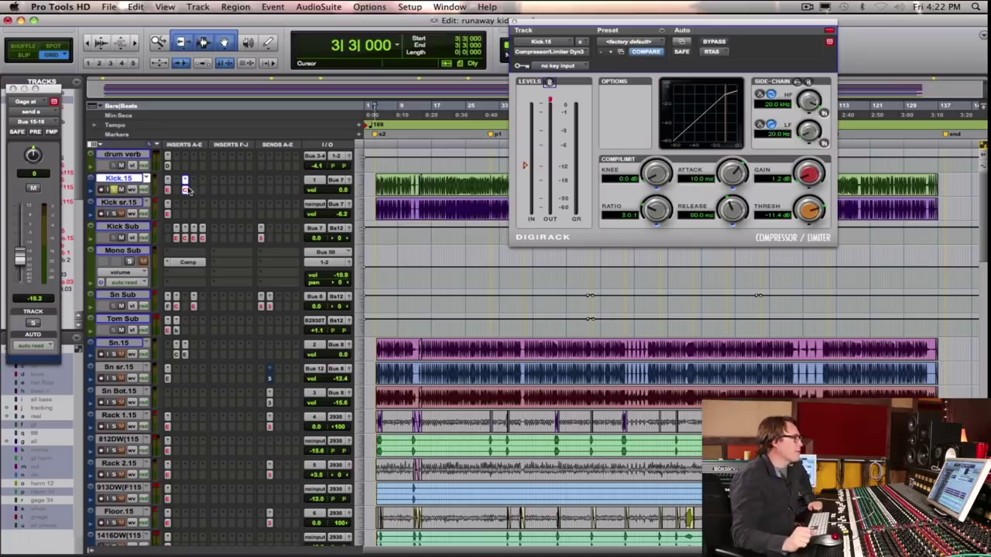
Step: Review the EQ and Compressor/Limiter on the Kick.15 track, and play the kick with the compressor bypassed and active for comparison
{"action": "left_click", "coordinate": [186, 190]}
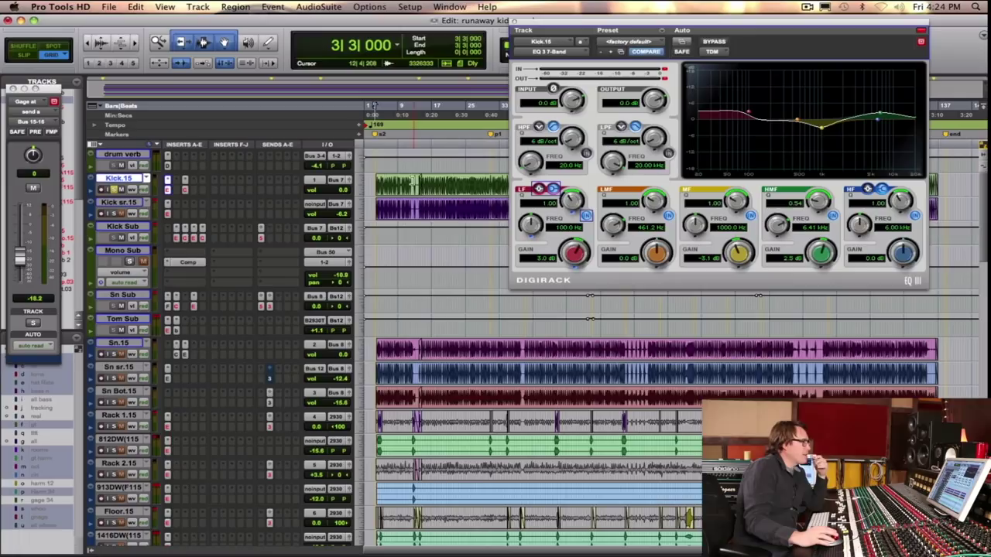
{"action": "left_click", "coordinate": [435, 181]}
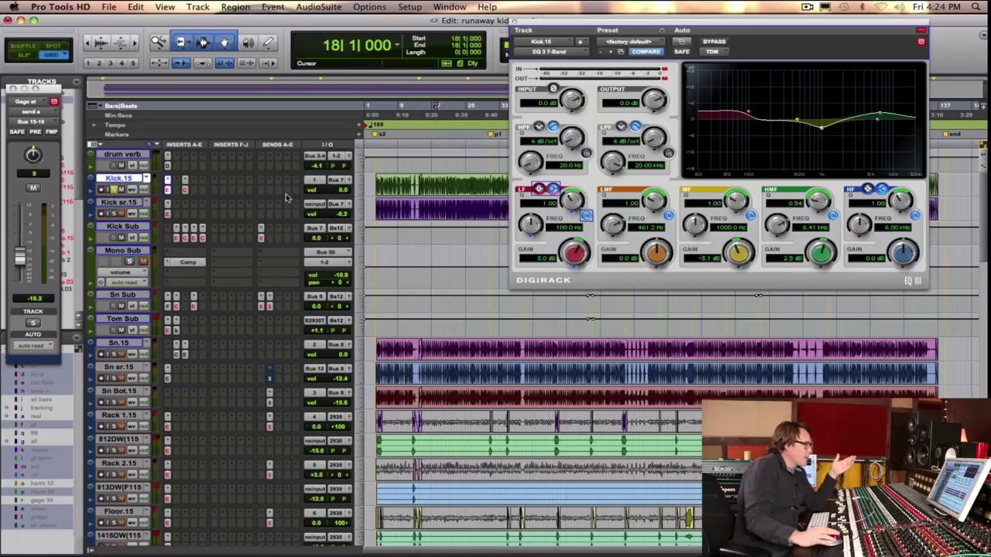
{"action": "left_click", "coordinate": [184, 191]}
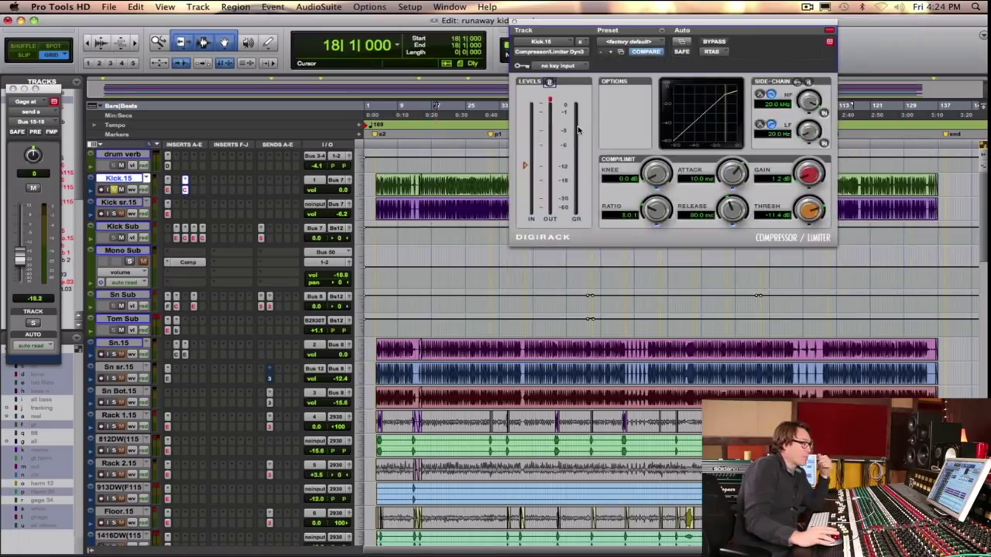
{"action": "left_click", "coordinate": [442, 180]}
{"action": "key", "text": "space"}
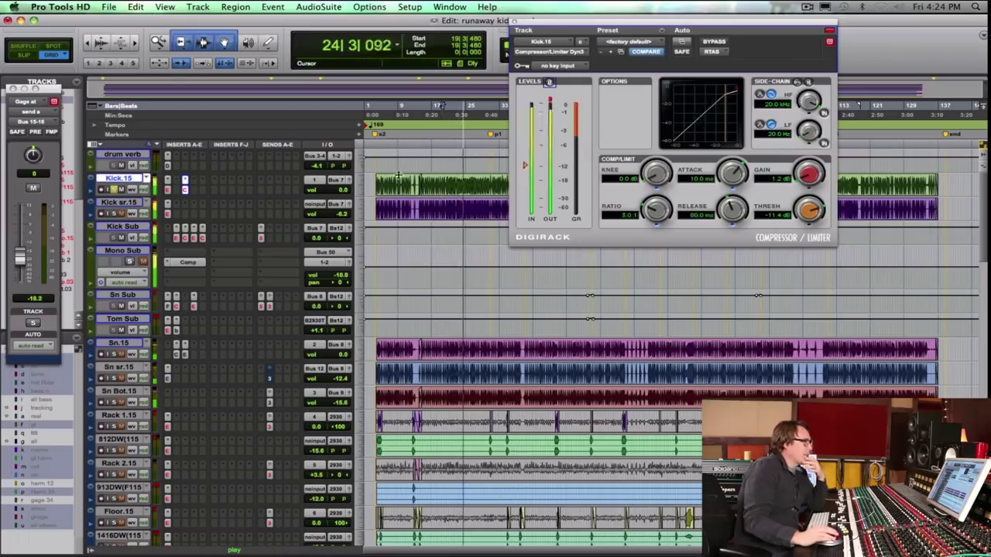
{"action": "left_click", "coordinate": [712, 42]}
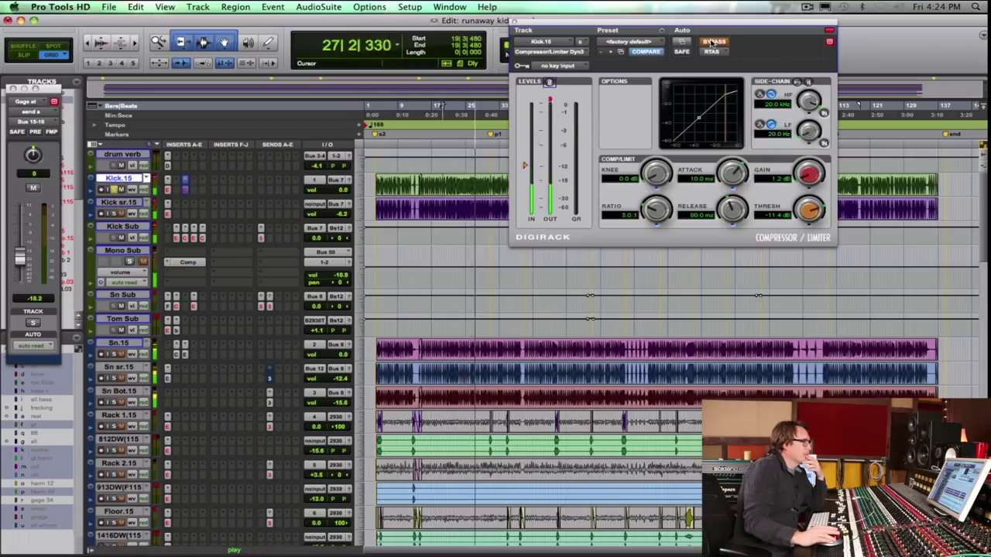
{"action": "left_click", "coordinate": [712, 42]}
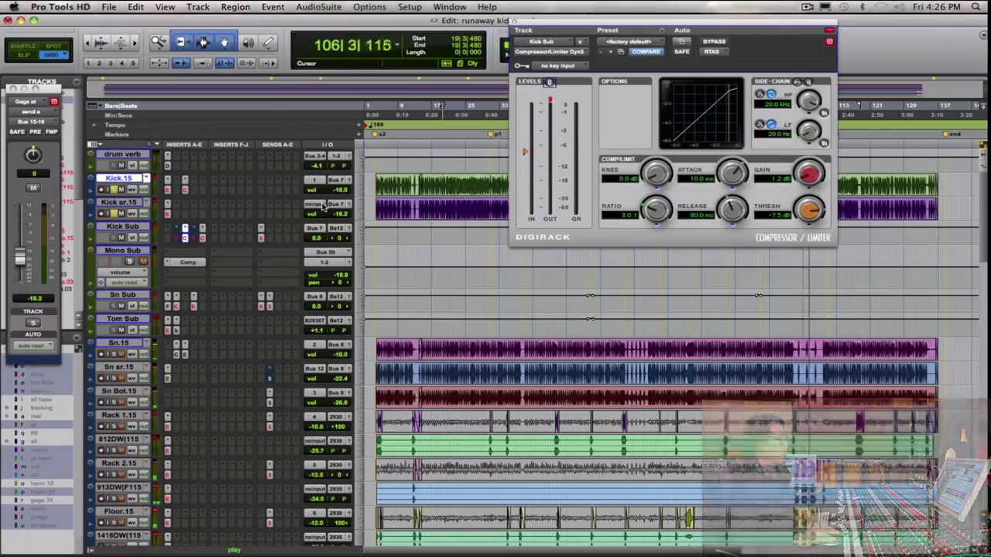
Step: Play the Kick Sub through its EQ, stop playback, and review the settings of its EQ and compressor inserts
{"action": "key", "text": "space"}
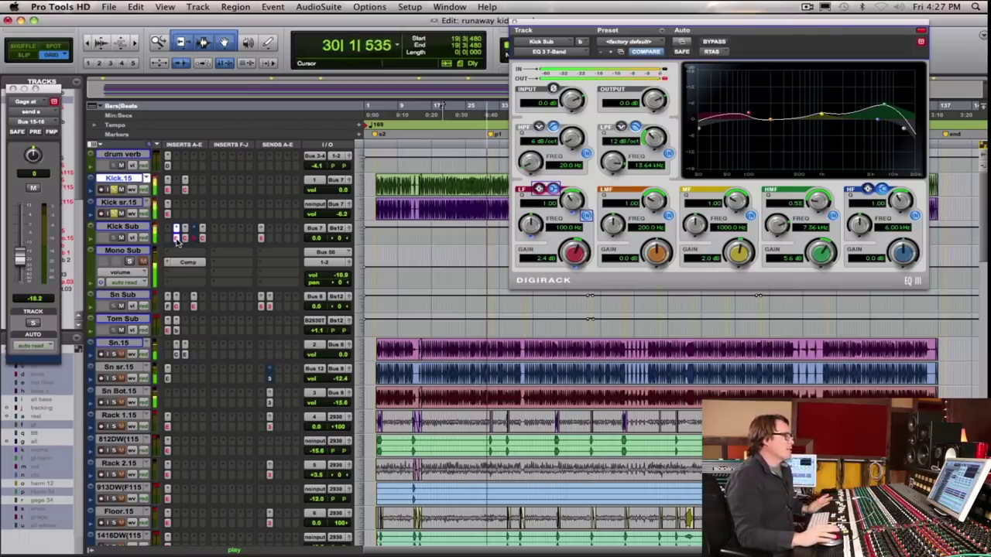
{"action": "key", "text": "space"}
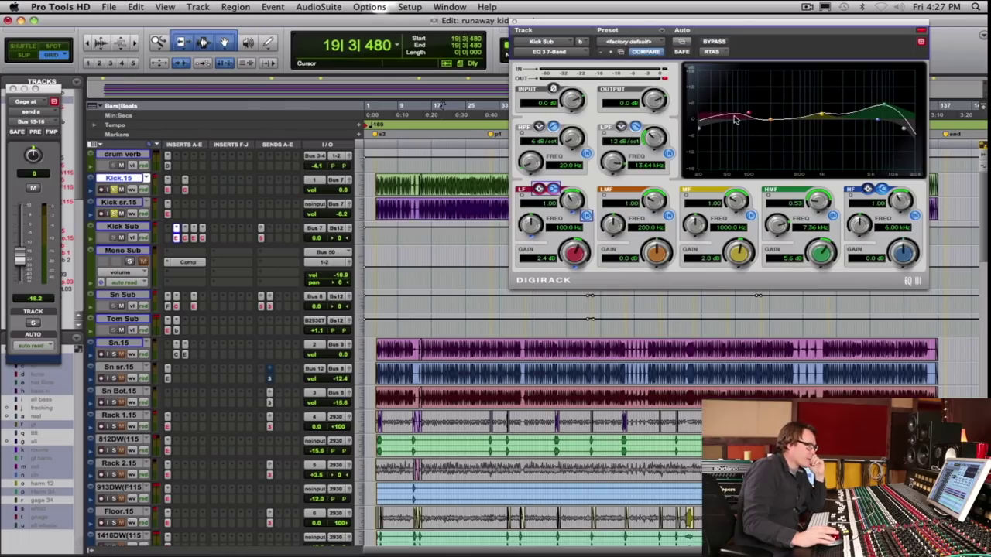
{"action": "left_click", "coordinate": [184, 232]}
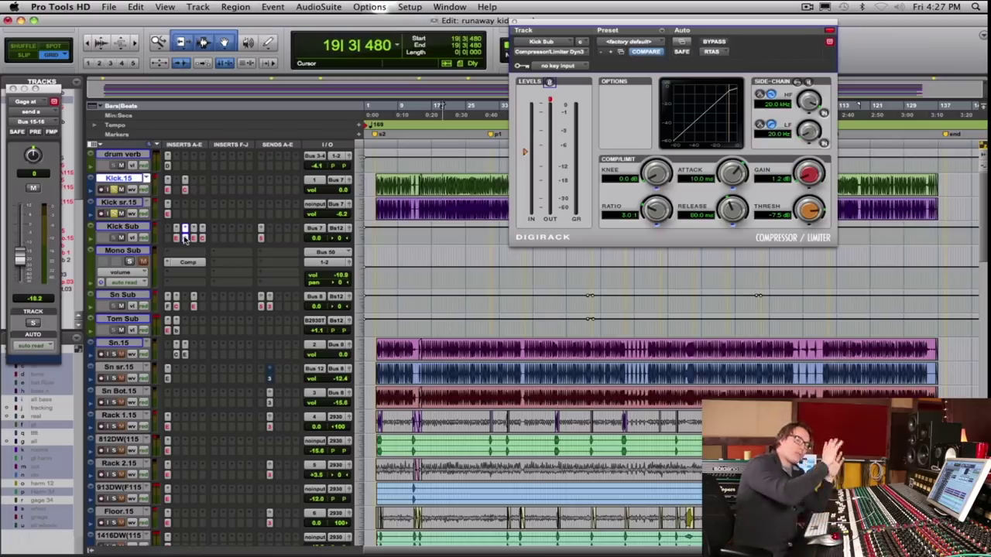
{"action": "left_click", "coordinate": [194, 237]}
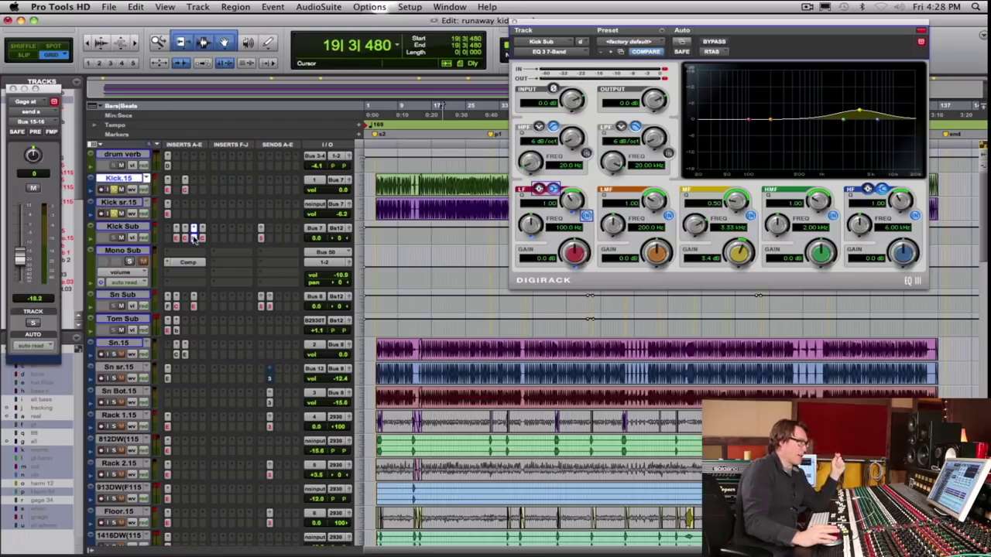
{"action": "left_click", "coordinate": [202, 237]}
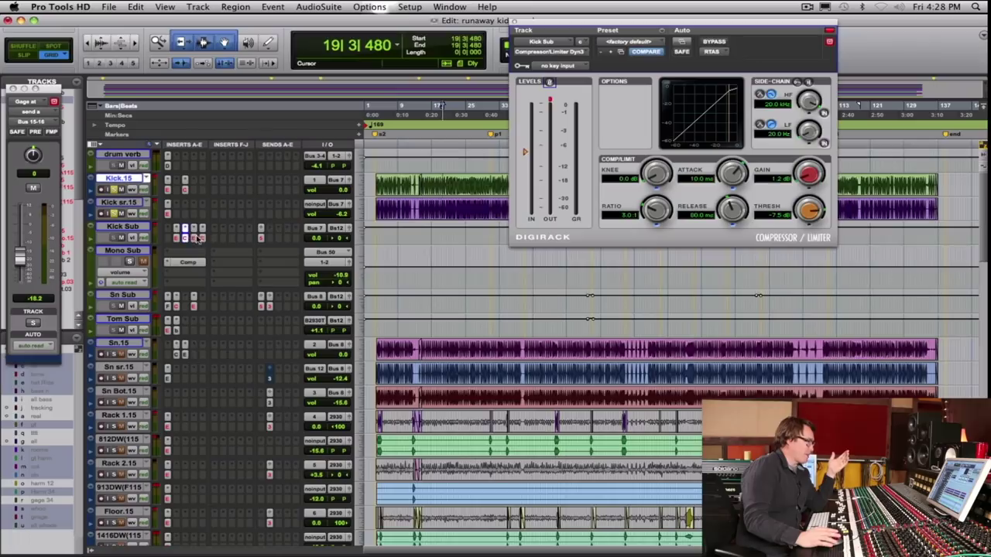
Step: Review the second EQ insert on the Kick Sub, and the compressor and last EQ insert on the Bass sub
{"action": "left_click", "coordinate": [196, 238]}
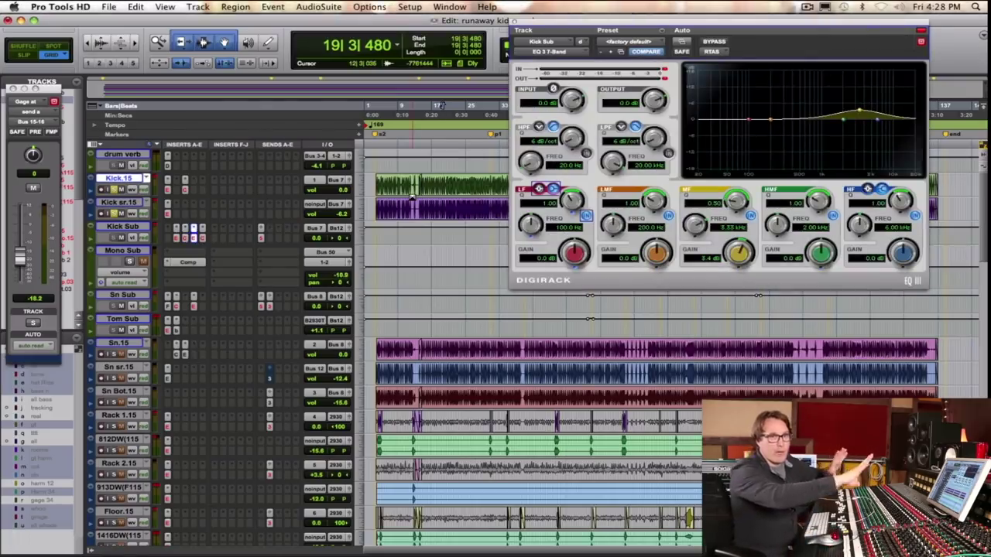
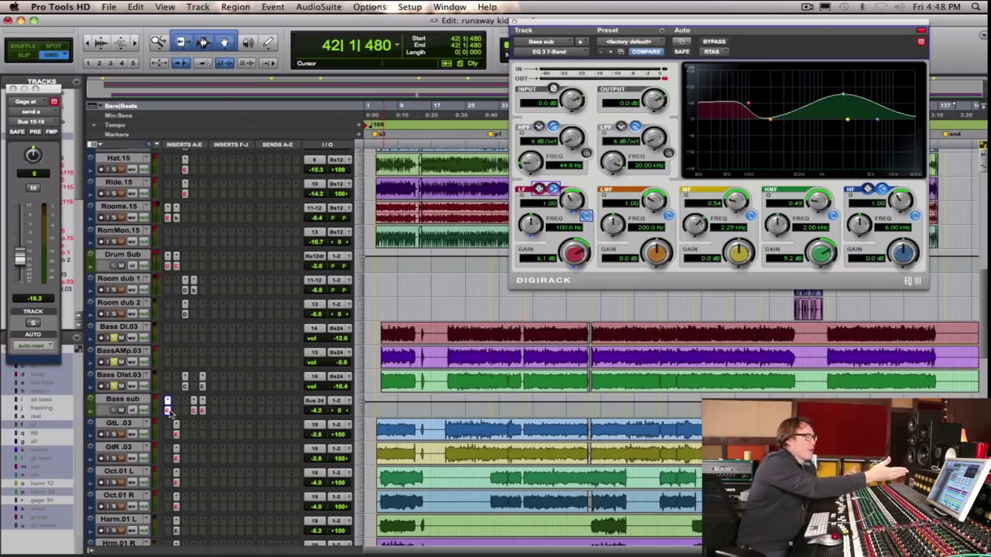
{"action": "left_click", "coordinate": [193, 410]}
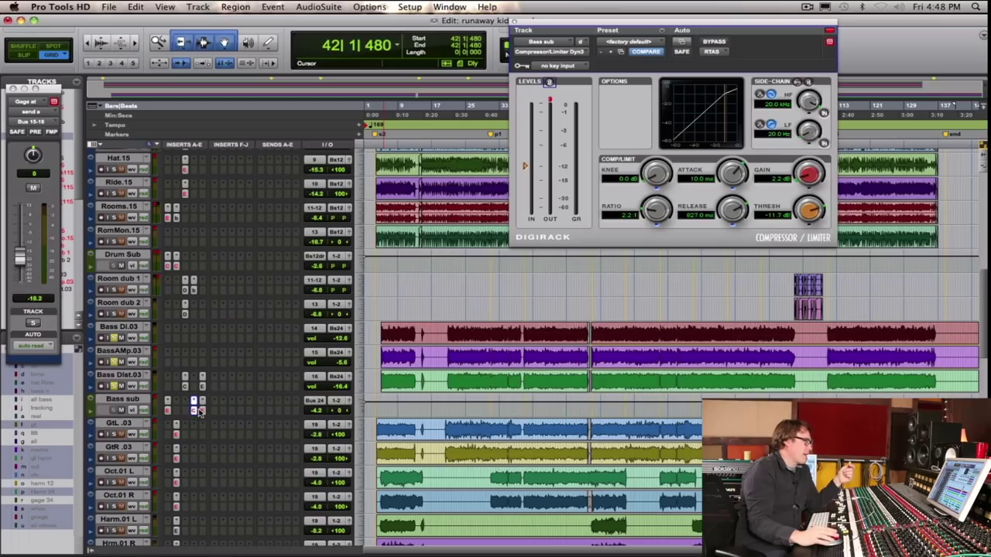
{"action": "left_click", "coordinate": [200, 412]}
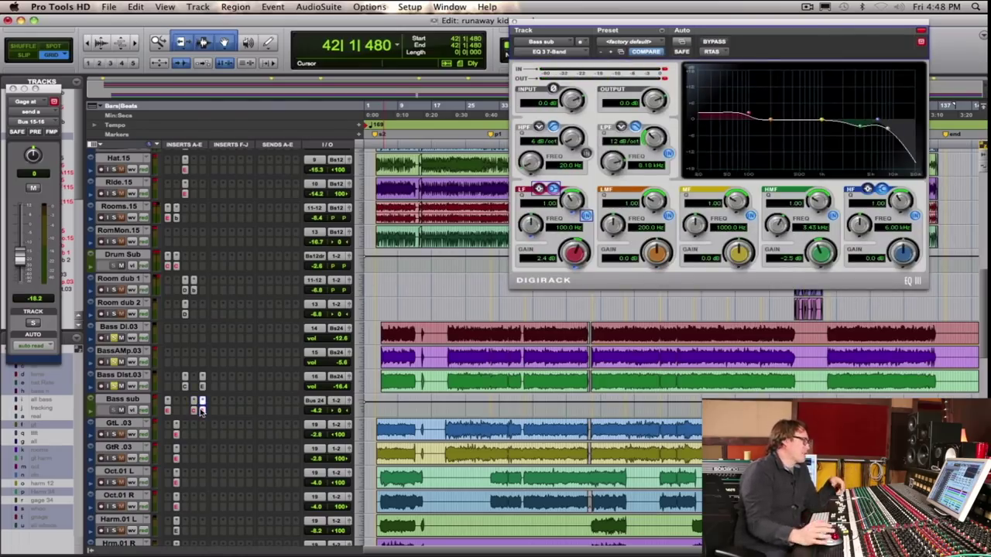
Step: Play the bass tracks from bar 42, select the Bass Dist.03 track, and play the bass together with the drums
{"action": "key", "text": "space"}
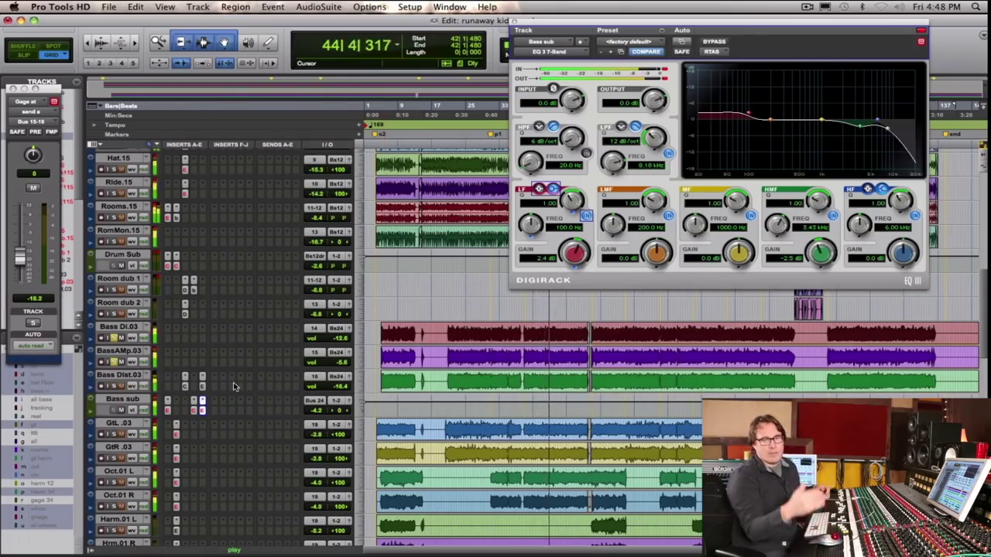
{"action": "key", "text": "space"}
{"action": "left_click", "coordinate": [120, 375]}
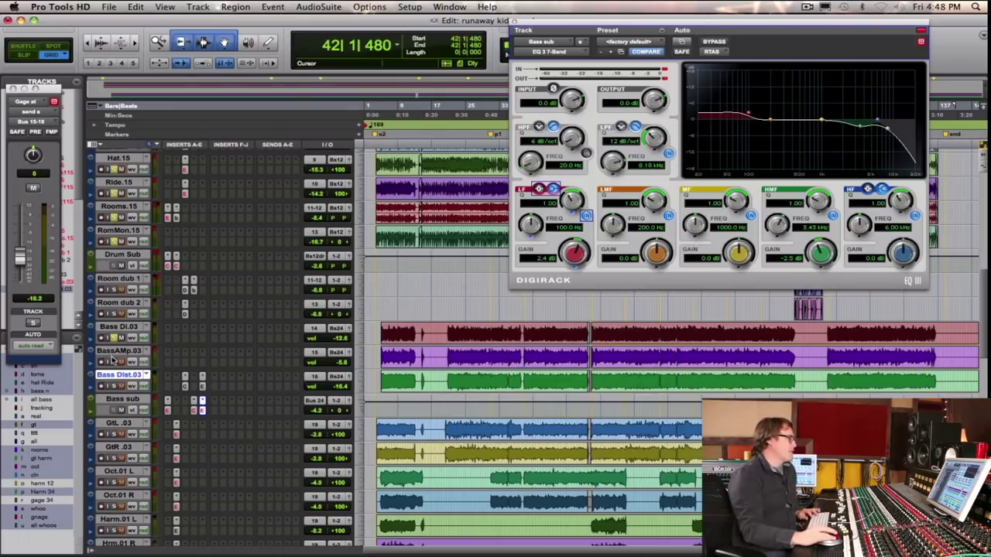
{"action": "key", "text": "space"}
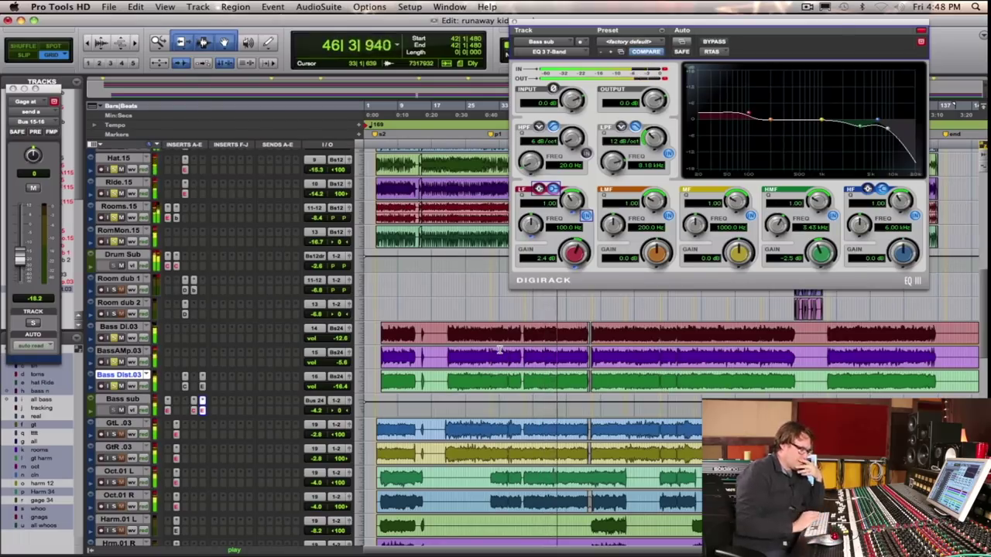
{"action": "key", "text": "space"}
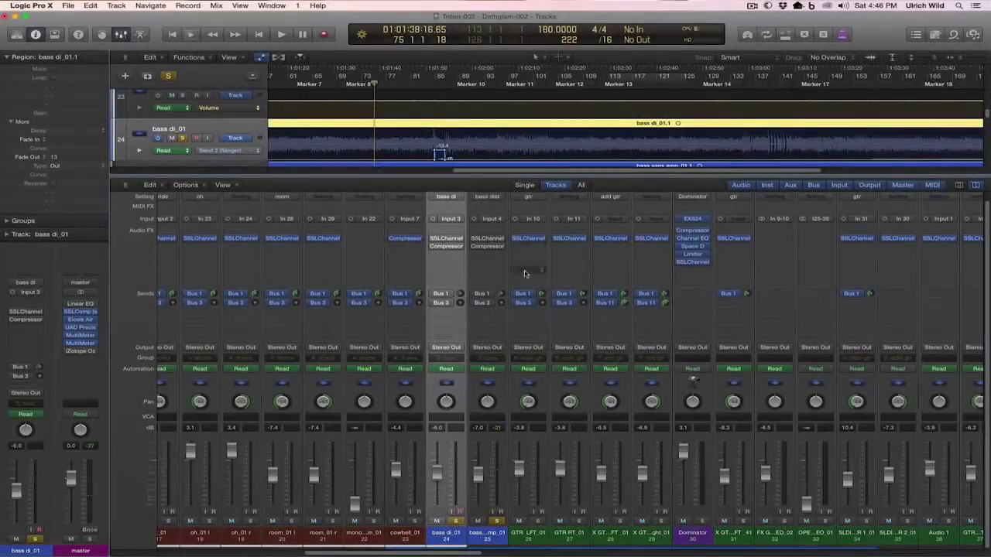
Step: Switch to Logic Pro X, play the soloed bass tracks, and activate the Bus 1 and Bus 3 sends on the bass di and bass dist channels
{"action": "key", "text": "space"}
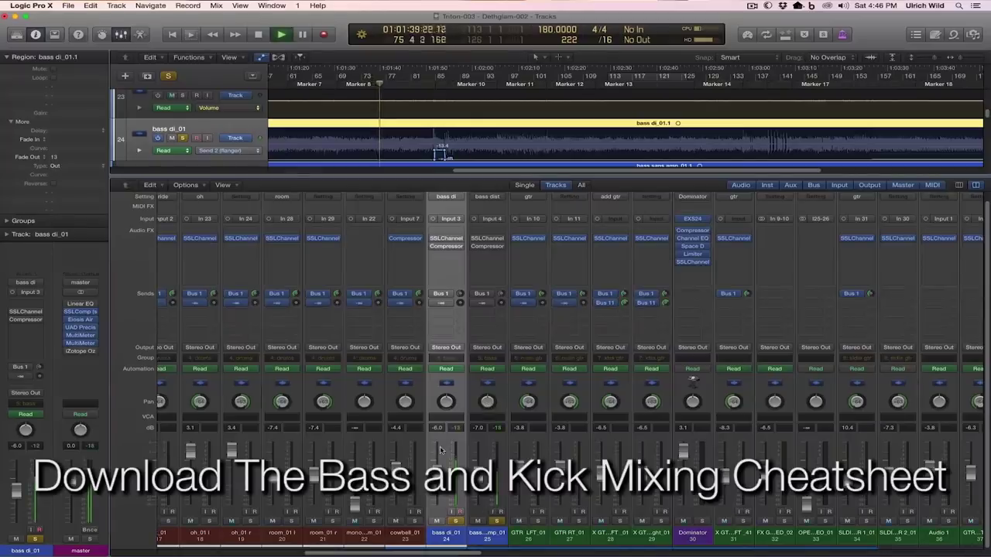
{"action": "left_click", "coordinate": [474, 535], "text": "shift"}
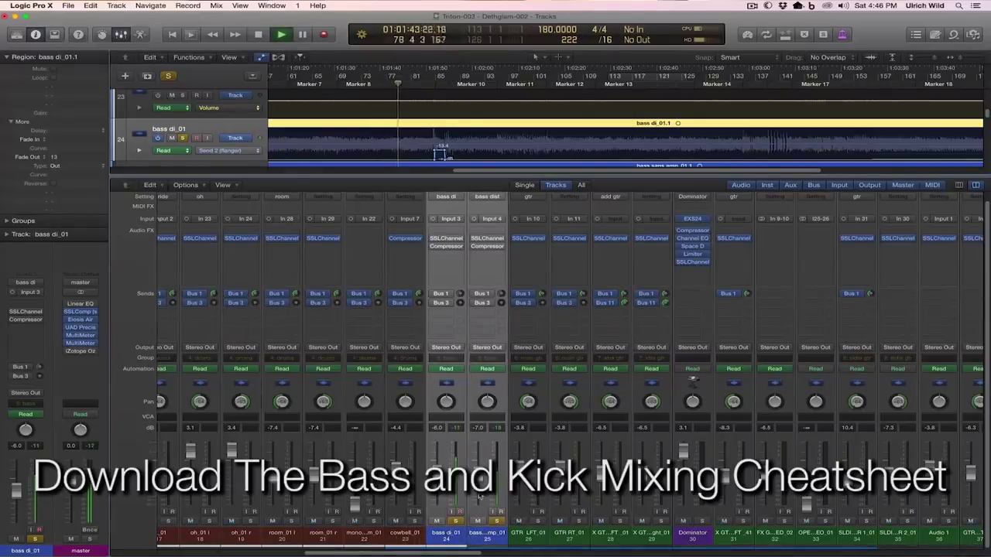
{"action": "key", "text": "space"}
{"action": "left_click", "coordinate": [445, 302]}
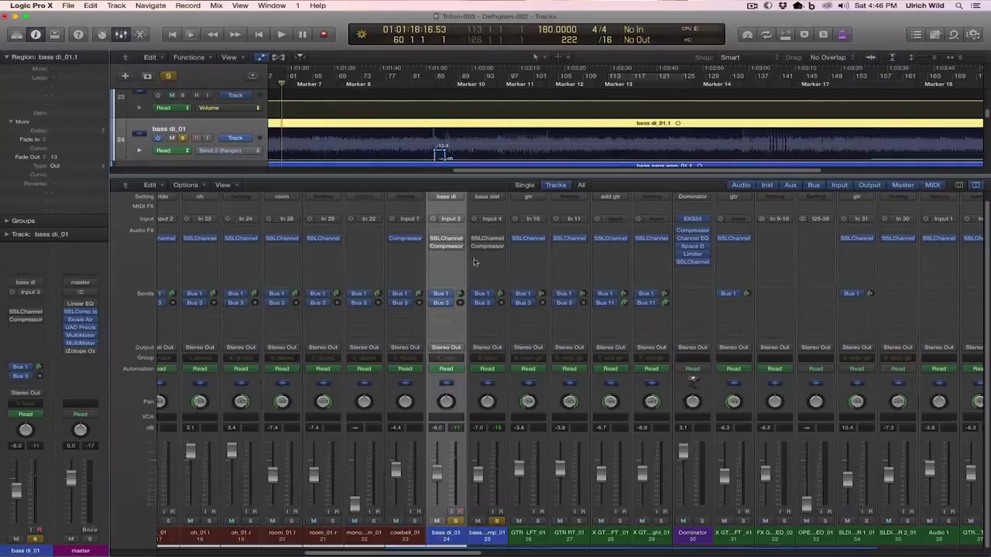
Step: Play the two soloed bass tracks from bar 60, stop playback, and keep only the bass di channel selected
{"action": "left_click", "coordinate": [409, 536]}
{"action": "left_click", "coordinate": [447, 536]}
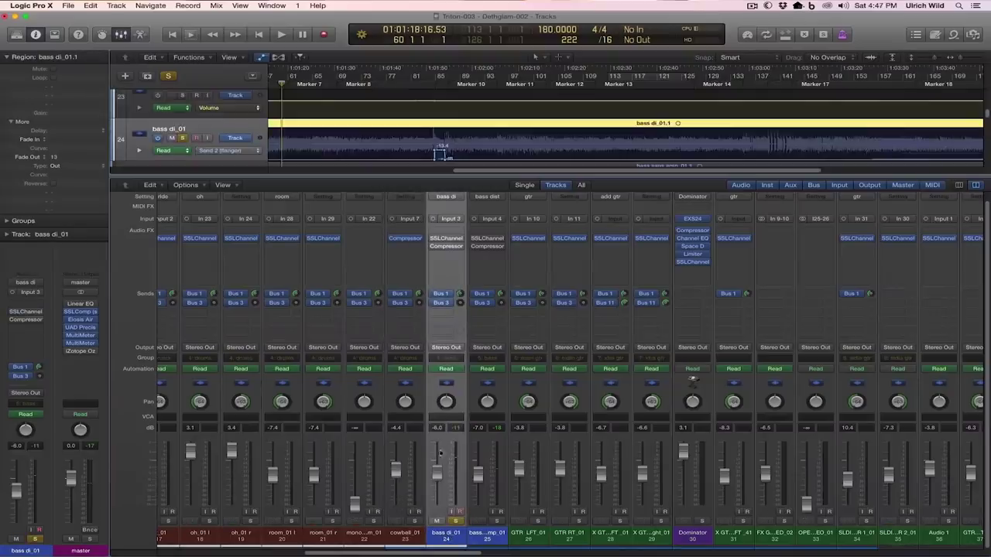
{"action": "key", "text": "space"}
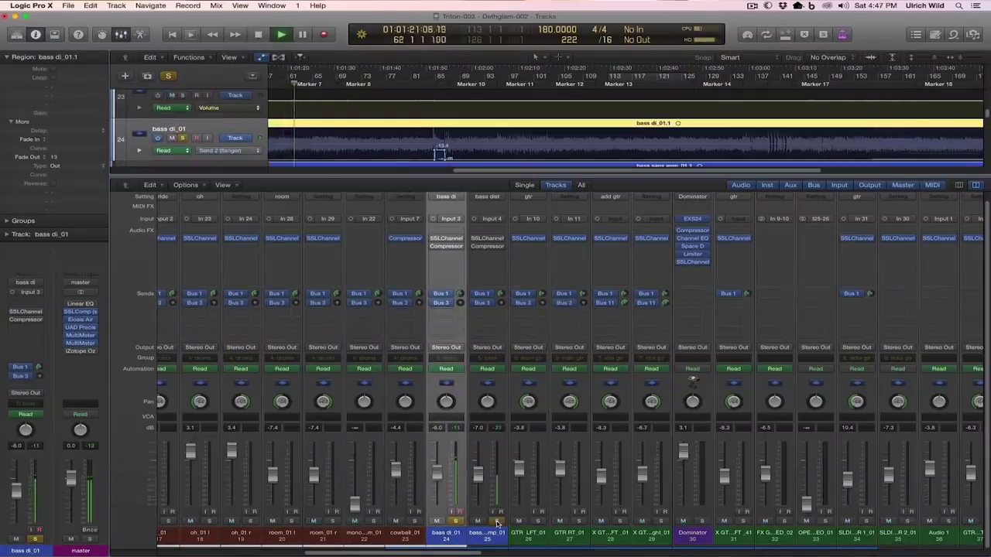
{"action": "mouse_move", "coordinate": [434, 241]}
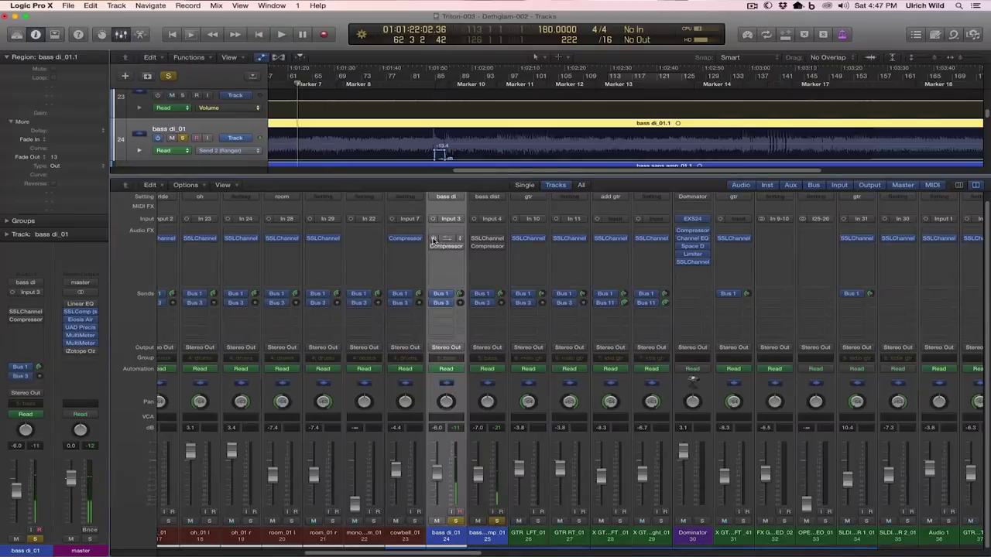
{"action": "left_click", "coordinate": [410, 534]}
{"action": "left_click", "coordinate": [525, 534]}
{"action": "left_click", "coordinate": [445, 534]}
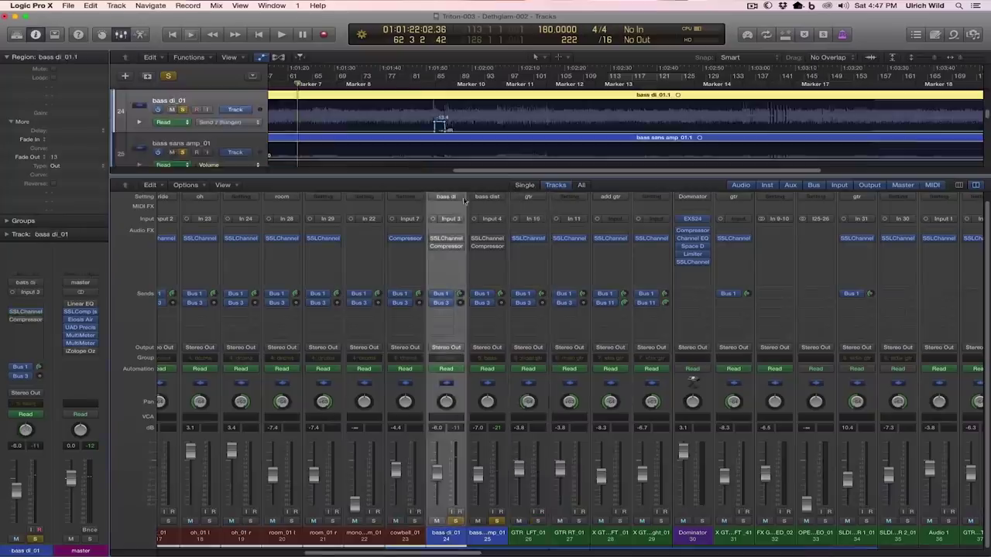
Step: Open the SSLChannel insert on bass di and switch it on during playback to compare the bass without and with it
{"action": "left_click", "coordinate": [448, 239]}
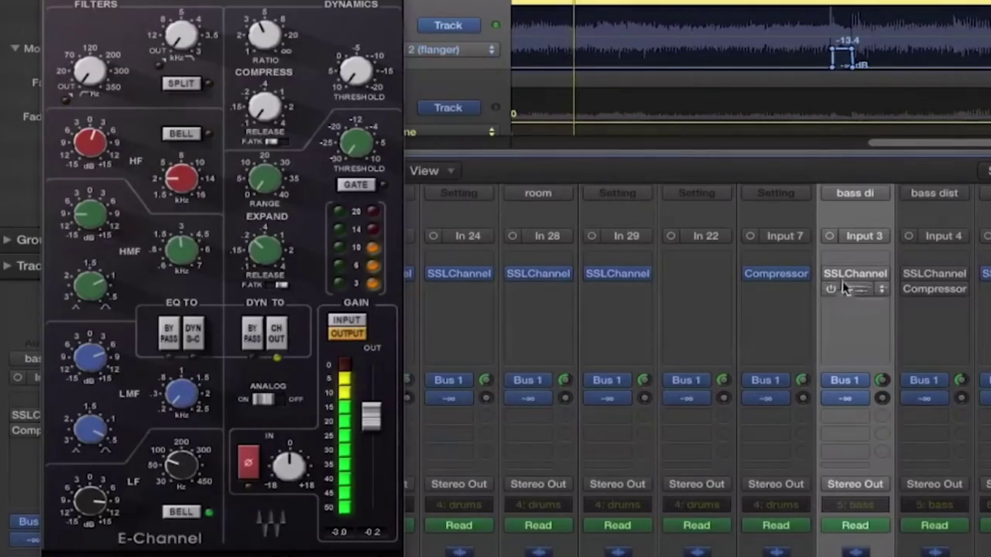
{"action": "mouse_move", "coordinate": [831, 279]}
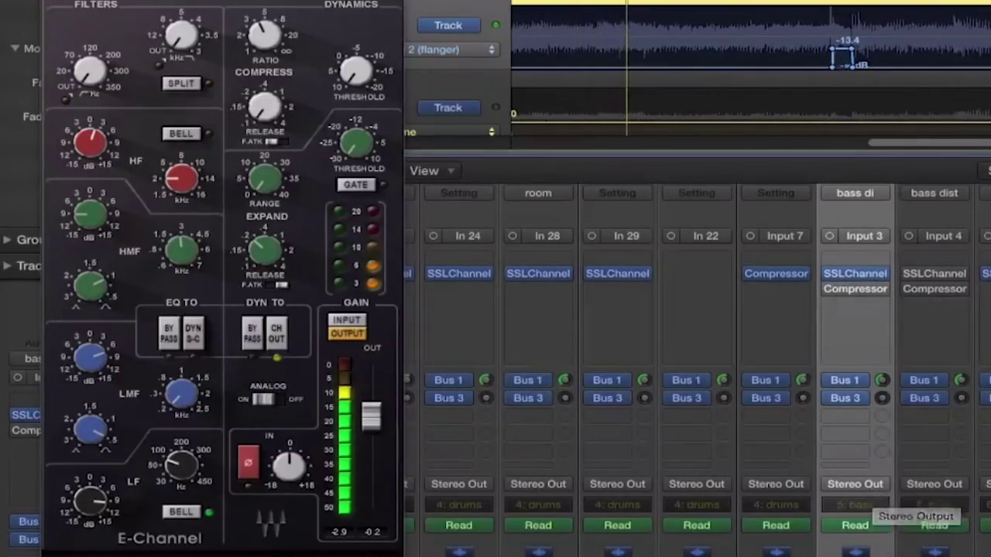
{"action": "key", "text": "space"}
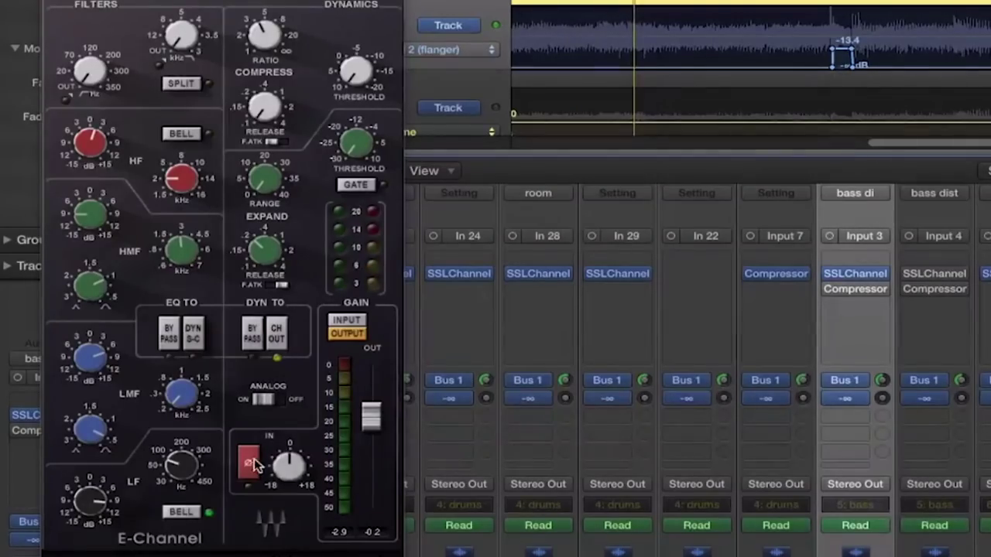
Step: Play the bass briefly, switch on the Compressor insert on the bass di channel, and open its settings
{"action": "mouse_move", "coordinate": [840, 381]}
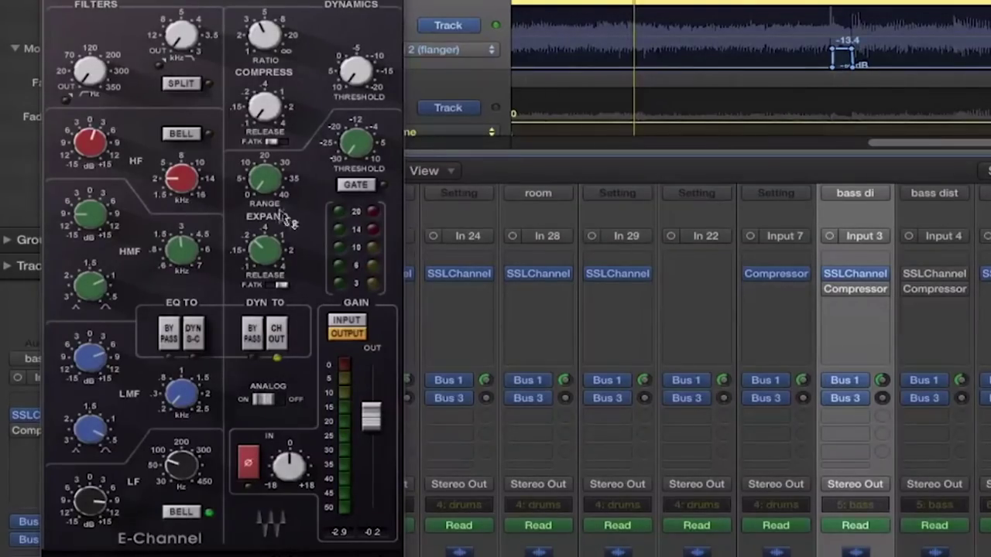
{"action": "key", "text": "space"}
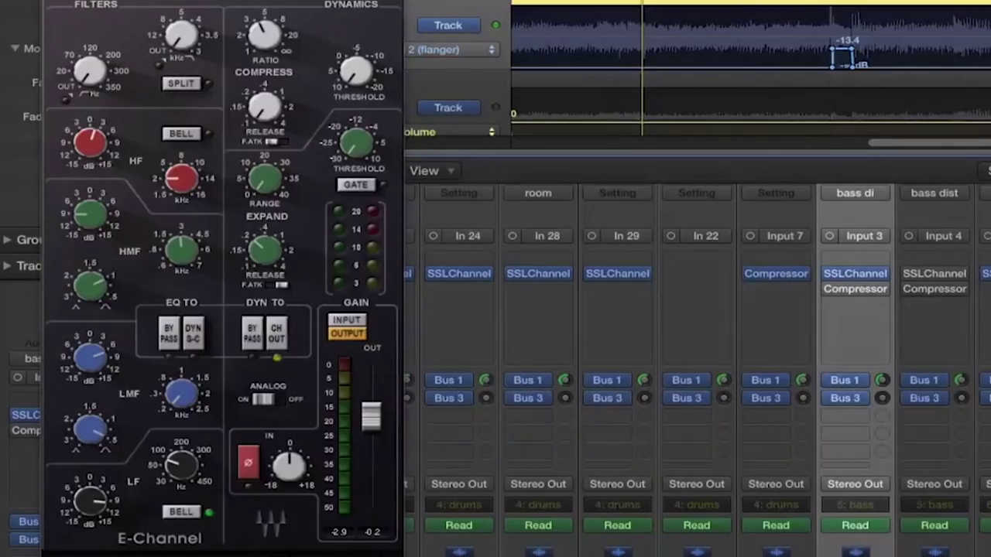
{"action": "left_click", "coordinate": [833, 288]}
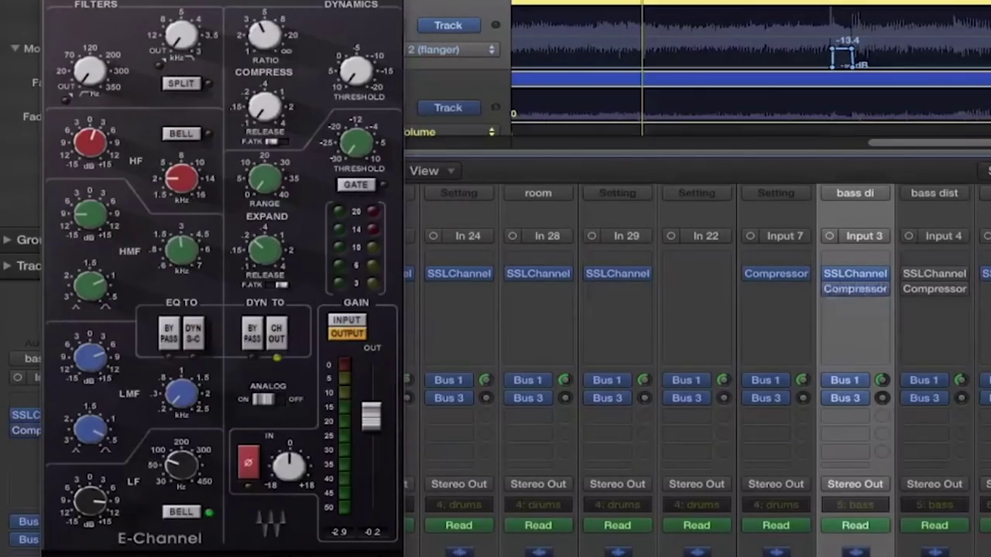
{"action": "left_click", "coordinate": [852, 290]}
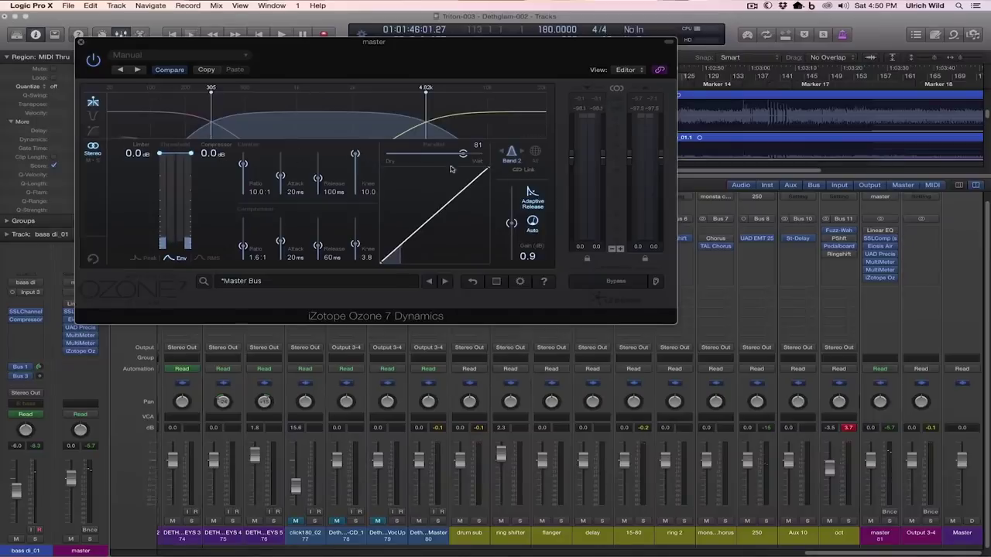
Step: Examine the settings of all three bands in the master's Ozone 7 Dynamics, toggling the high band's bypass on and off
{"action": "left_click", "coordinate": [163, 120]}
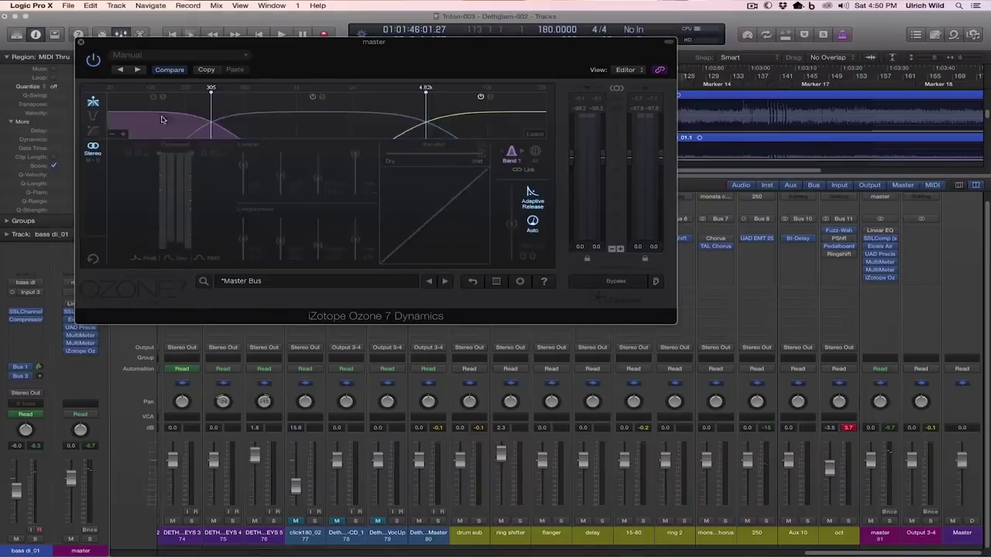
{"action": "left_click", "coordinate": [277, 124]}
{"action": "left_click", "coordinate": [462, 120]}
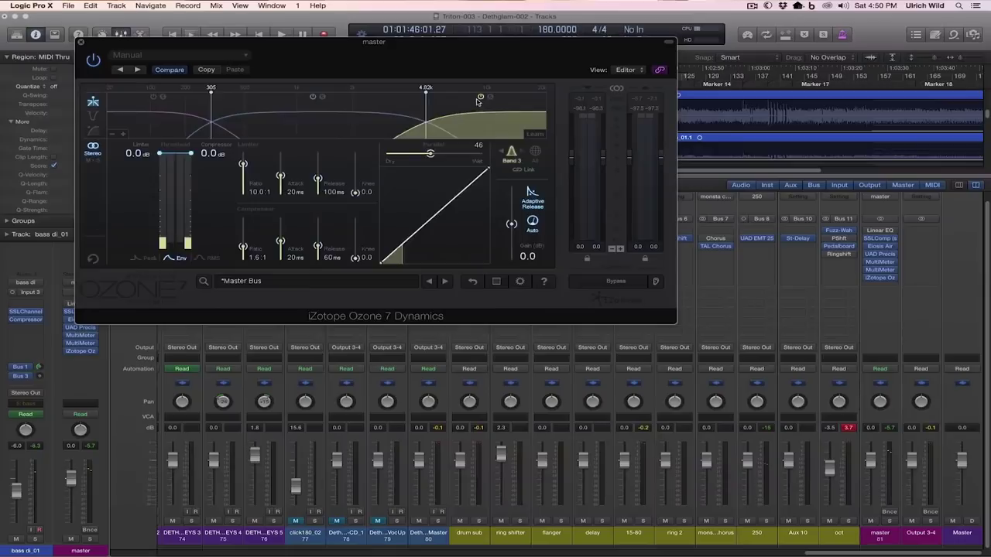
{"action": "left_click", "coordinate": [479, 98]}
{"action": "left_click", "coordinate": [480, 97]}
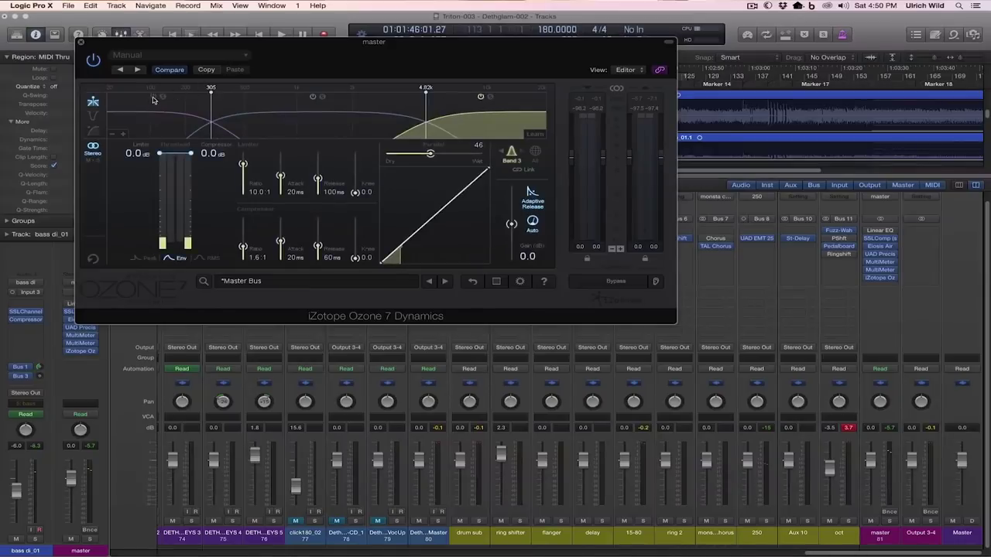
{"action": "left_click", "coordinate": [362, 120]}
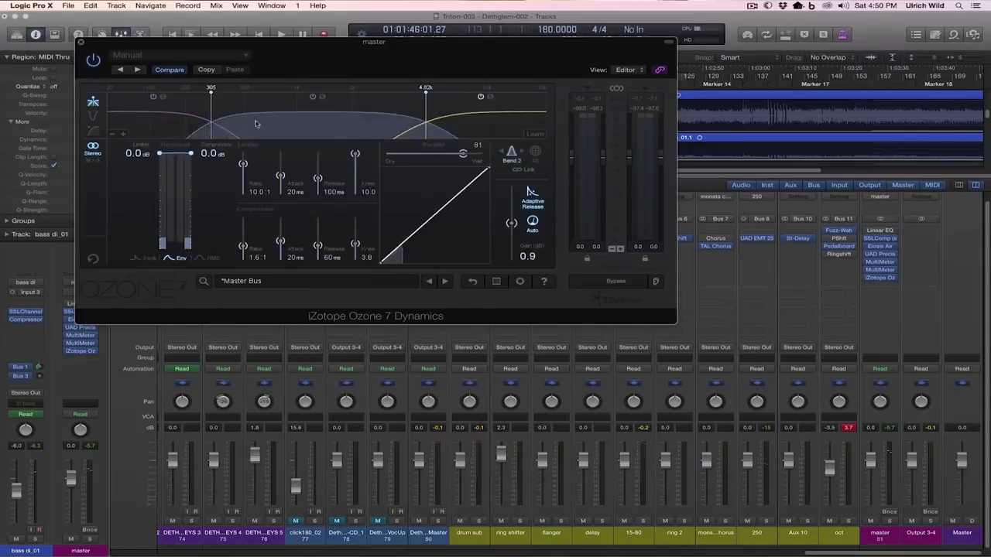
{"action": "left_click", "coordinate": [175, 120]}
{"action": "left_click", "coordinate": [343, 124]}
{"action": "left_click", "coordinate": [478, 123]}
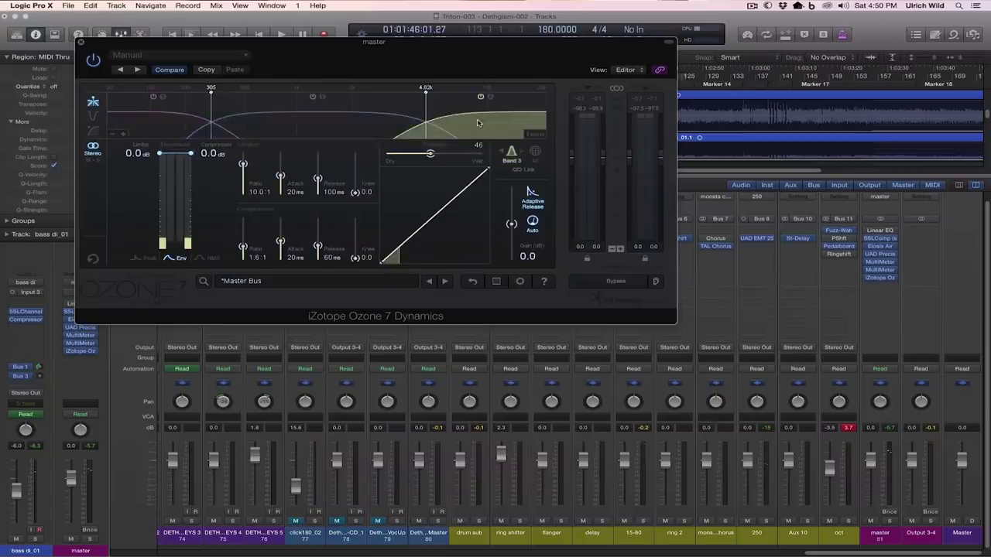
Step: Play the full mix through Ozone 7 Dynamics and move its window down clear of the arrangement
{"action": "key", "text": "space"}
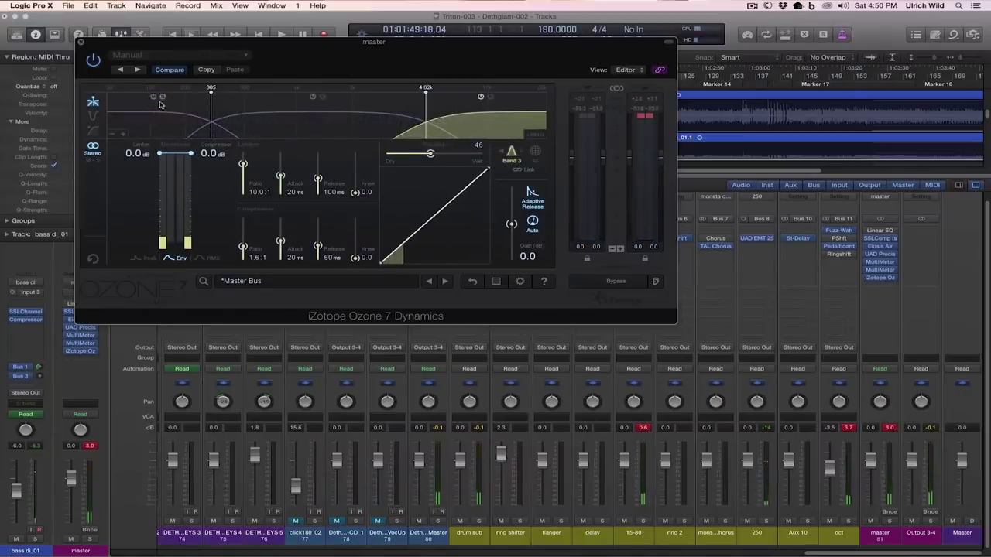
{"action": "key", "text": "space"}
{"action": "left_click_drag", "start_coordinate": [285, 44], "coordinate": [362, 202]}
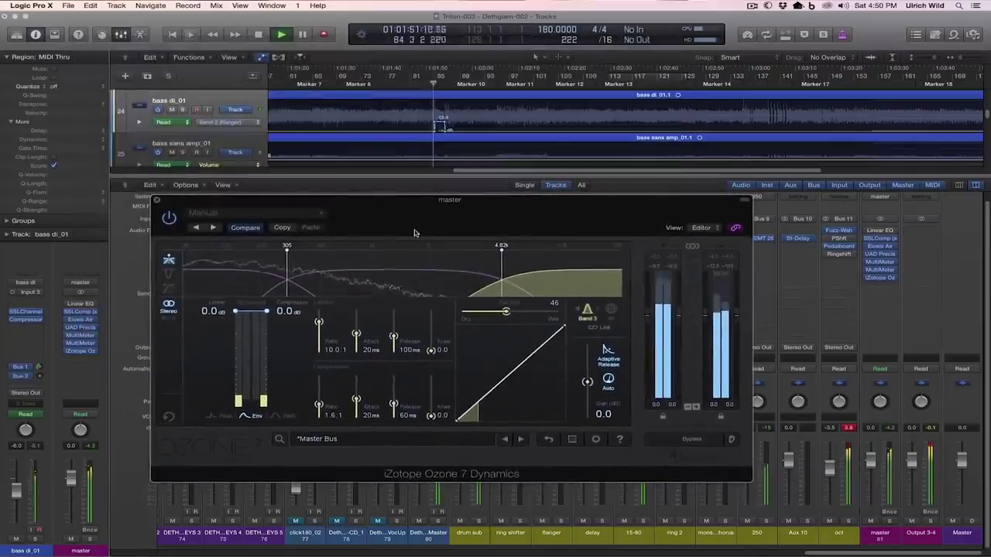